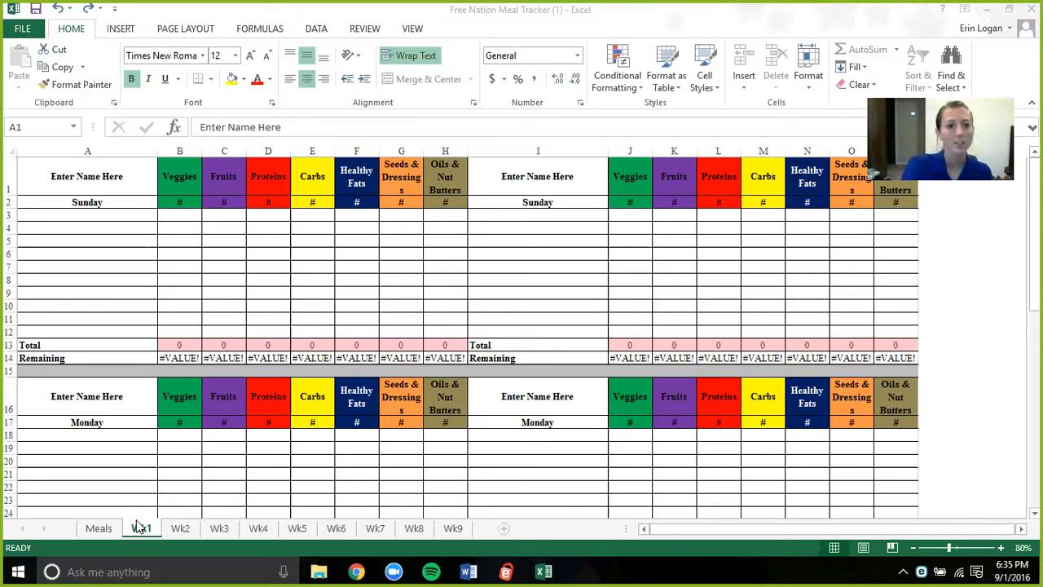
# - Replace the "Enter Name Here" placeholder in cell A1 of the Wk1 sheet with the first person's name
pyautogui.click(96, 178)
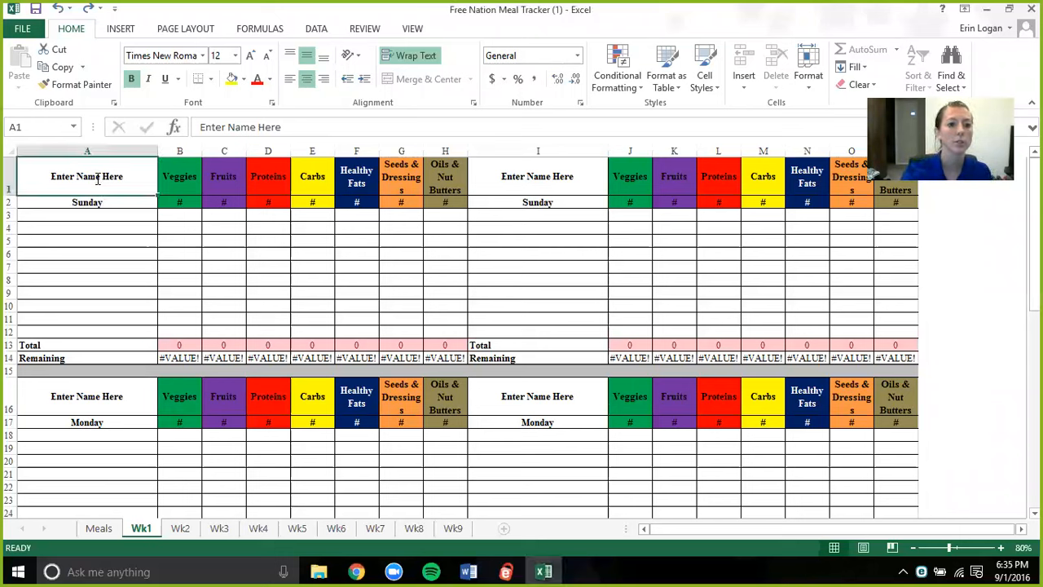
pyautogui.doubleClick(97, 177)
pyautogui.moveTo(120, 177); pyautogui.dragTo(59, 172)
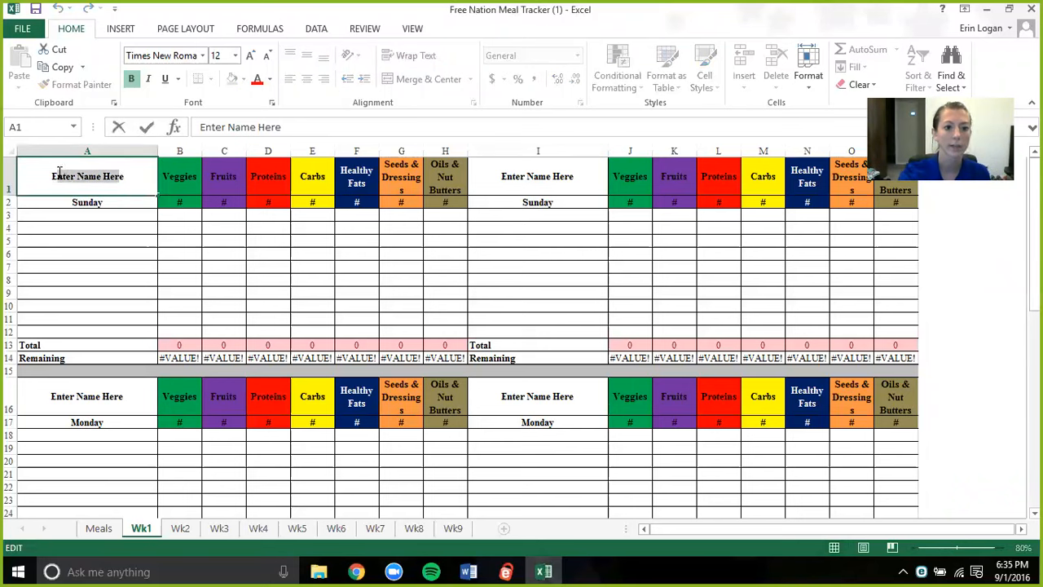
pyautogui.press('BackSpace')
pyautogui.write('rin')
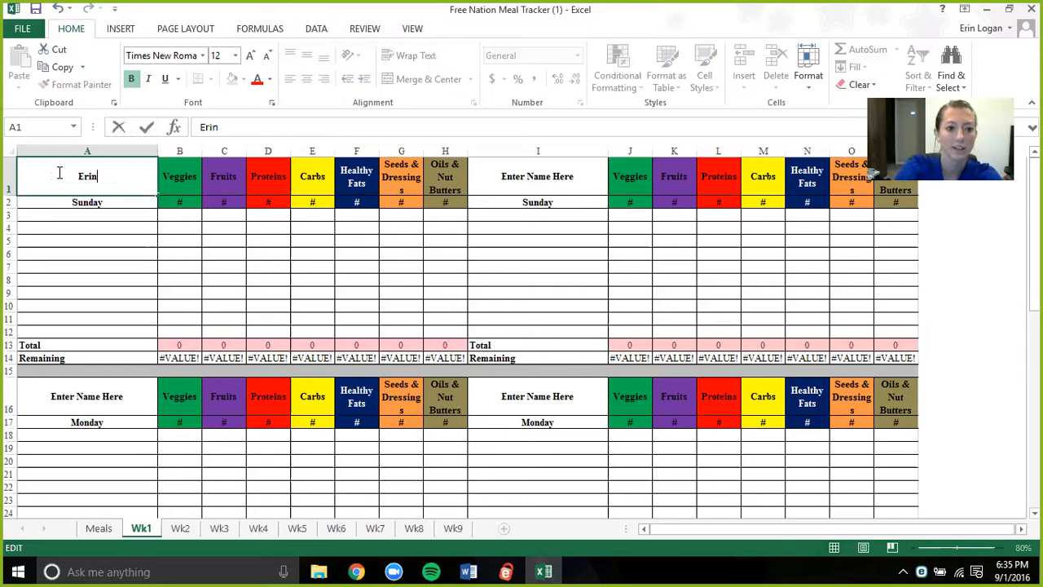
# - Replace the placeholder in cell I1 with the second person's name
pyautogui.click(530, 176)
pyautogui.doubleClick(583, 173)
pyautogui.moveTo(583, 172); pyautogui.dragTo(504, 169)
pyautogui.write('Jarred')
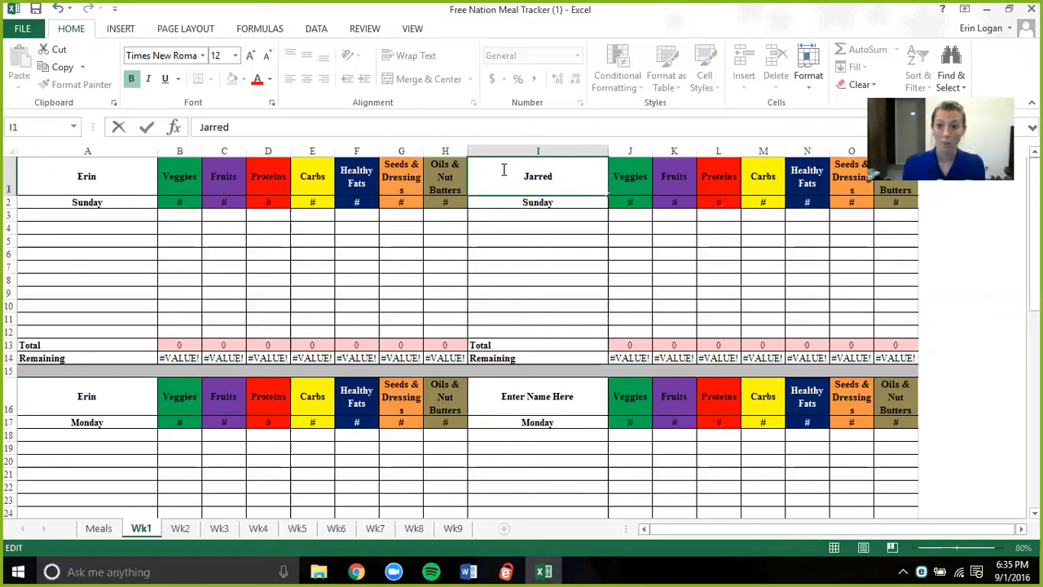
# - Fill the first person's Sunday allowances in B2:H2 with 3, 2, 4, 2, 1, 1 and 2, from Veggies to Oils & Nut Butters
pyautogui.click(189, 203)
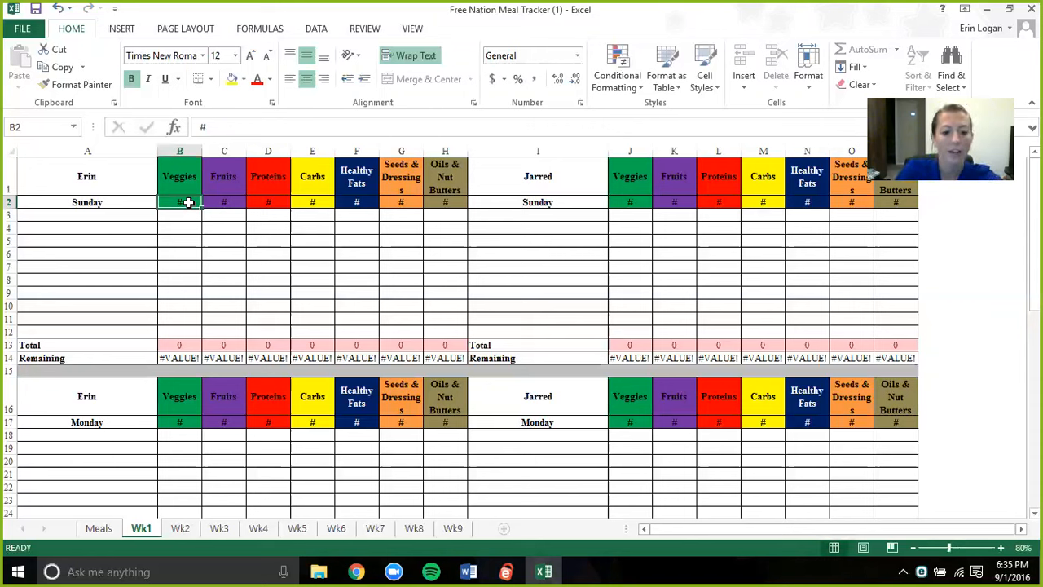
pyautogui.write('3')
pyautogui.press('Tab')
pyautogui.write('2')
pyautogui.press('Tab')
pyautogui.write('4')
pyautogui.press('Tab')
pyautogui.write('2')
pyautogui.press('Tab')
pyautogui.write('1')
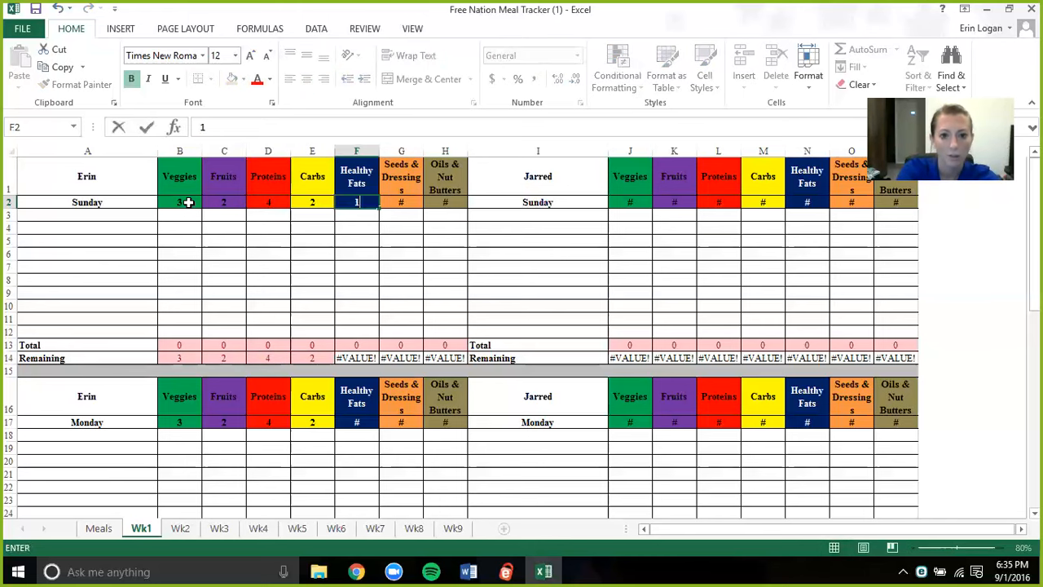
pyautogui.press('Tab')
pyautogui.write('1')
pyautogui.press('Tab')
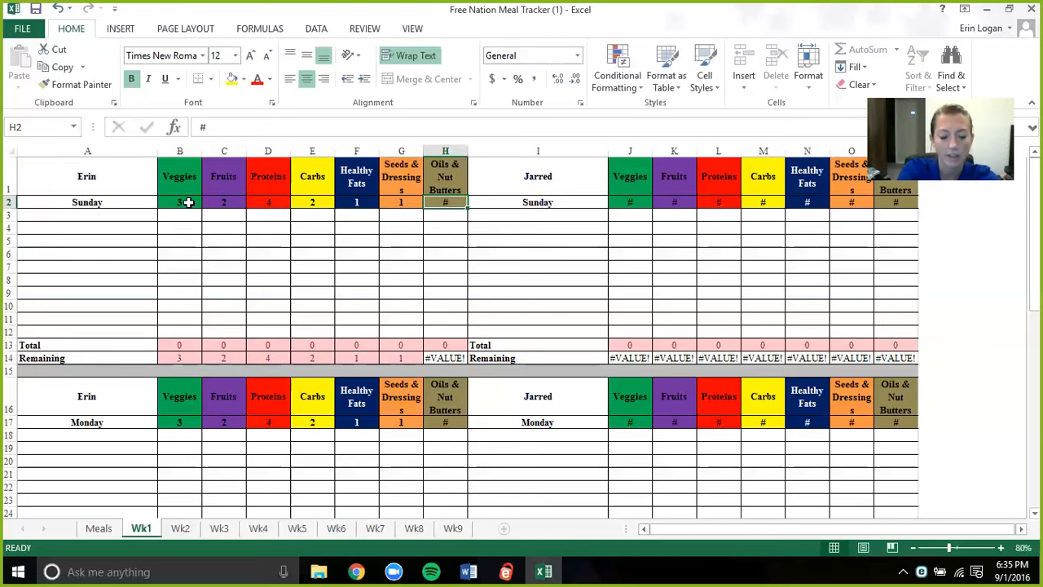
pyautogui.write('2')
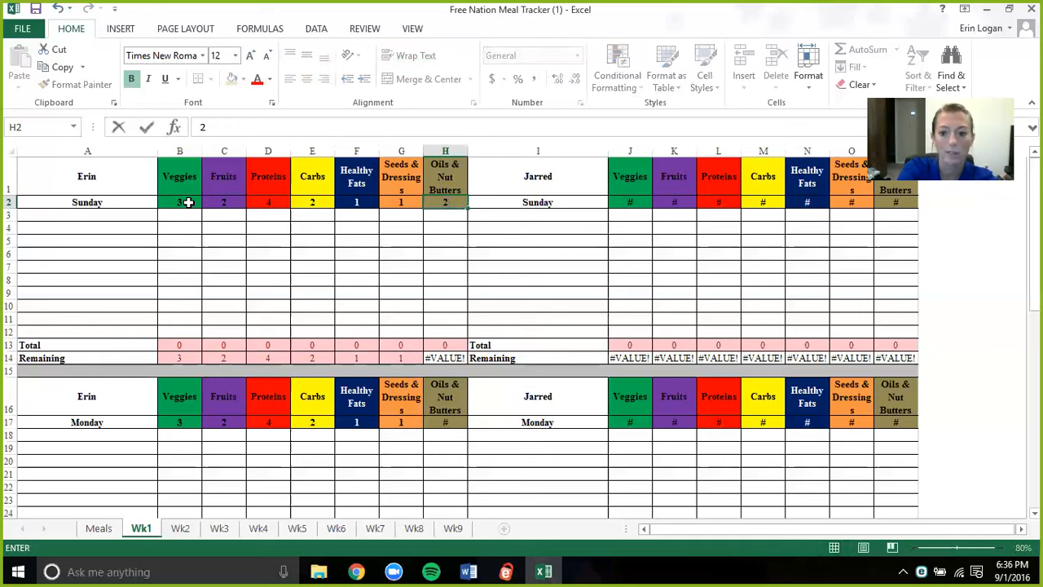
pyautogui.press('Return')
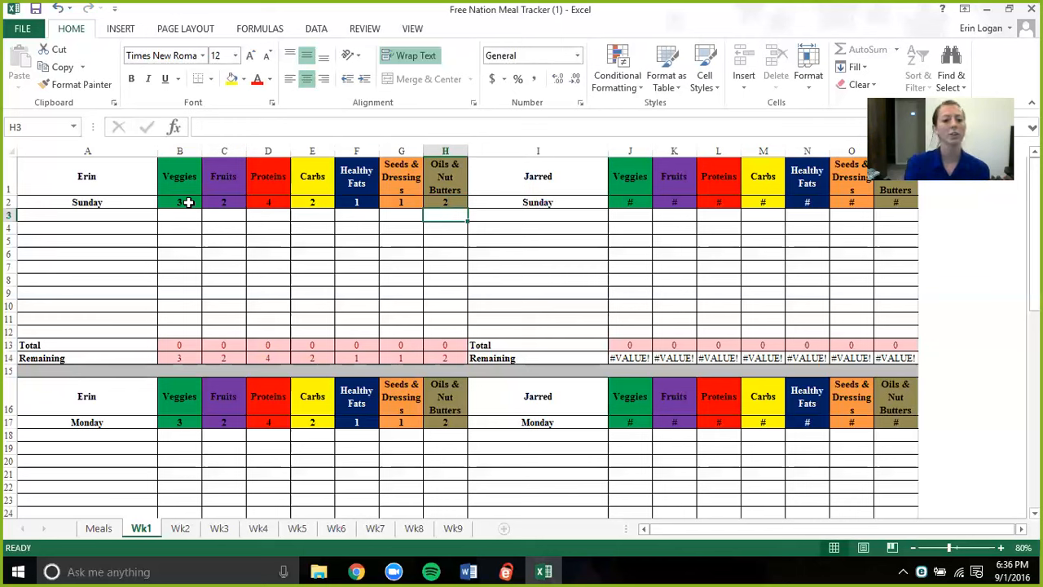
# - Compare the names and Sunday allowance cells on the Wk1 and Wk2 sheets, finishing on Wk1
pyautogui.click(84, 178)
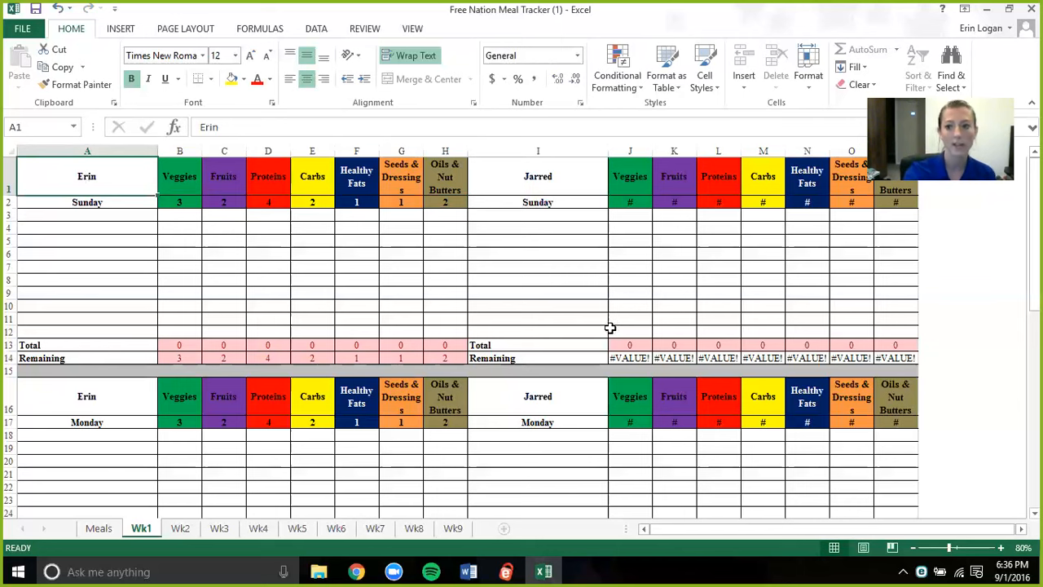
pyautogui.moveTo(1035, 216); pyautogui.dragTo(1034, 159)
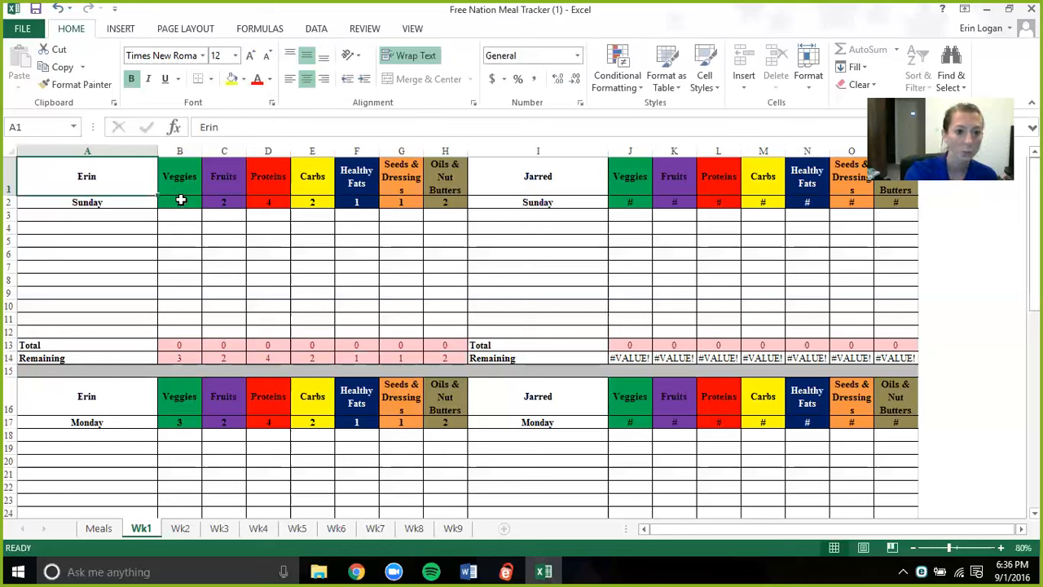
pyautogui.click(180, 201)
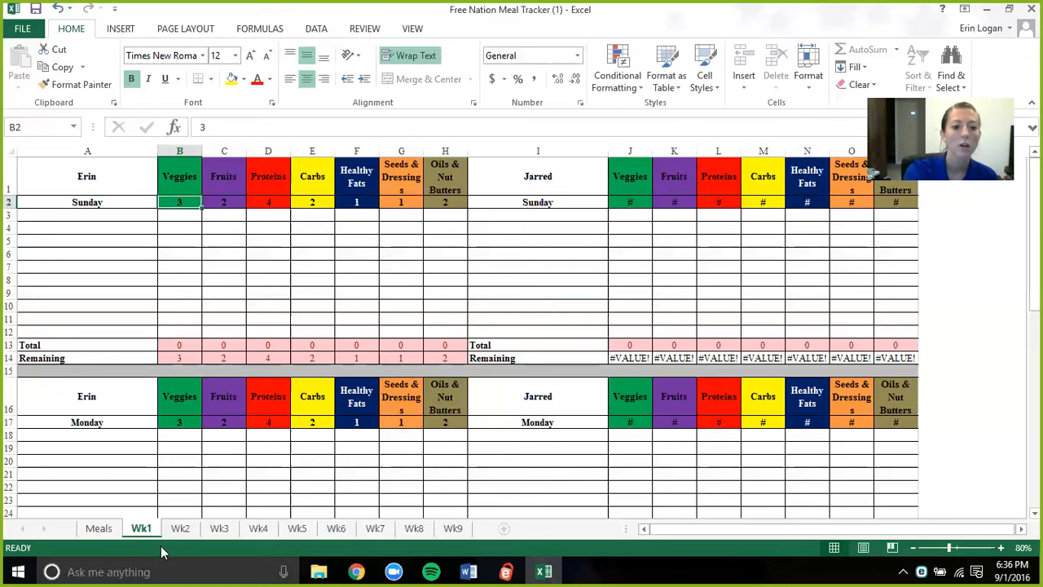
pyautogui.click(179, 528)
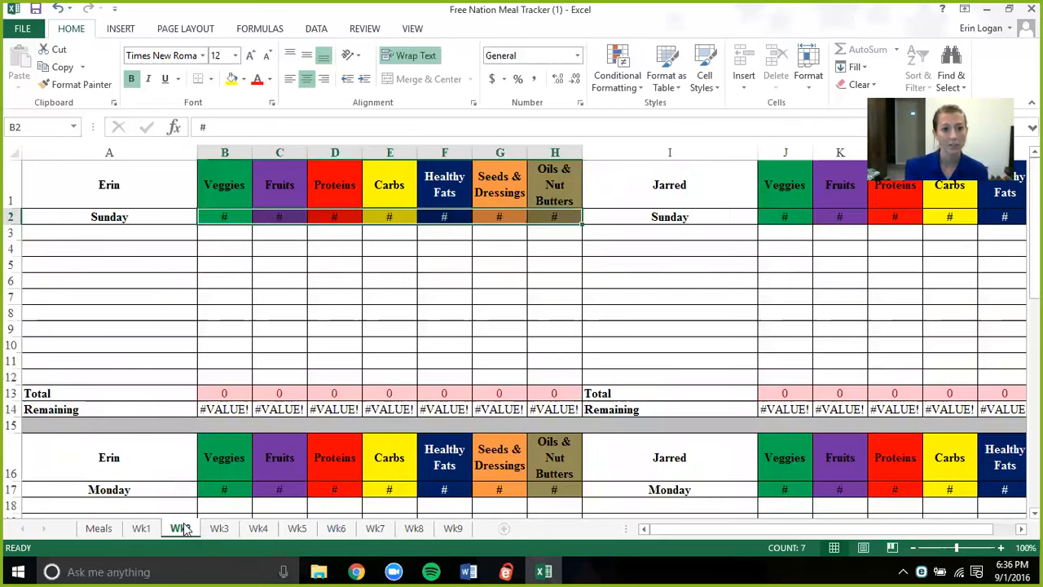
pyautogui.click(221, 214)
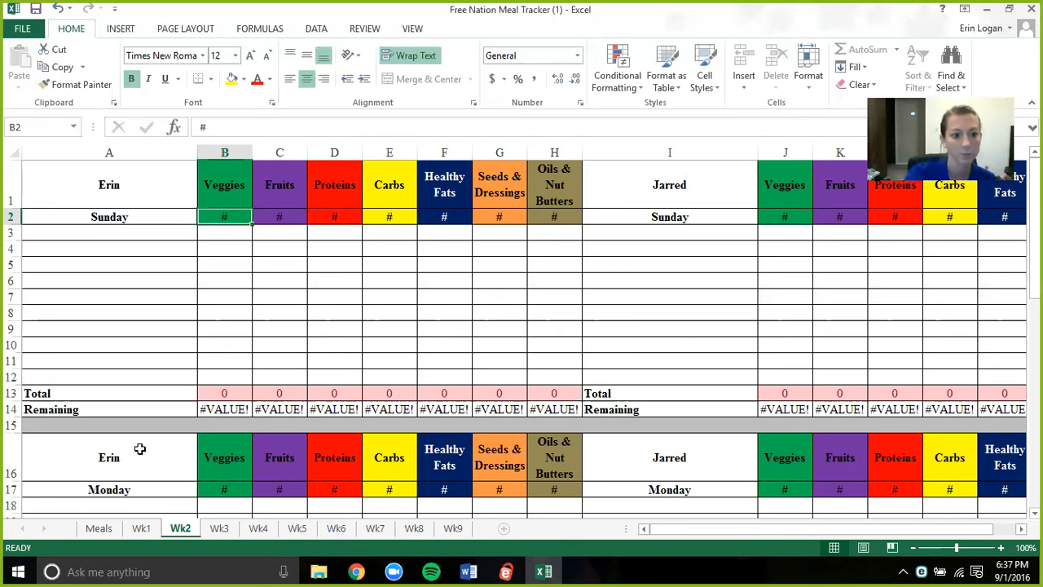
pyautogui.click(141, 528)
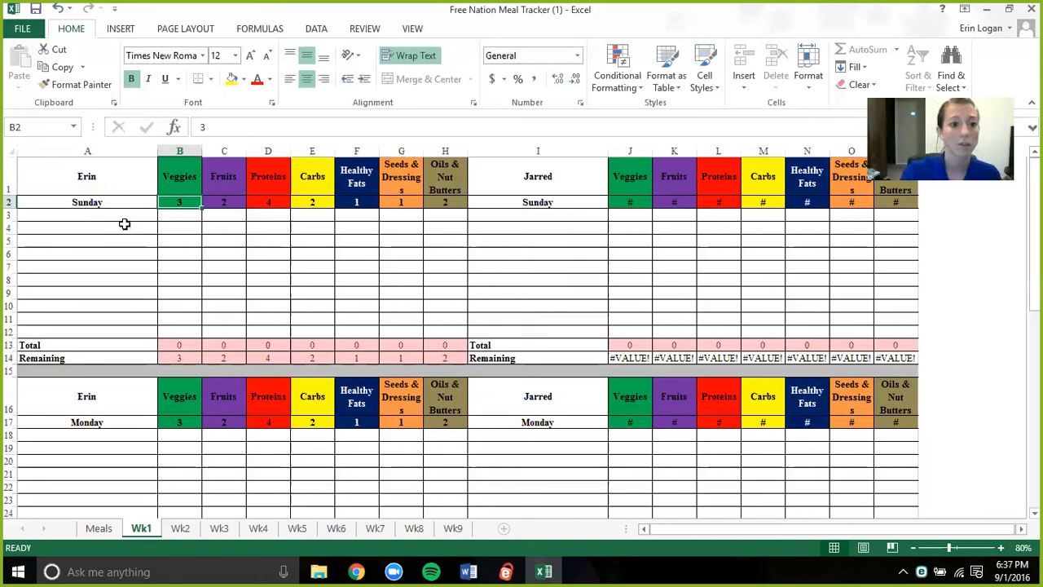
# - Log "chicken parmesan" in cell A10 of the first person's Sunday list with 2 veggies and 1 protein
pyautogui.click(92, 309)
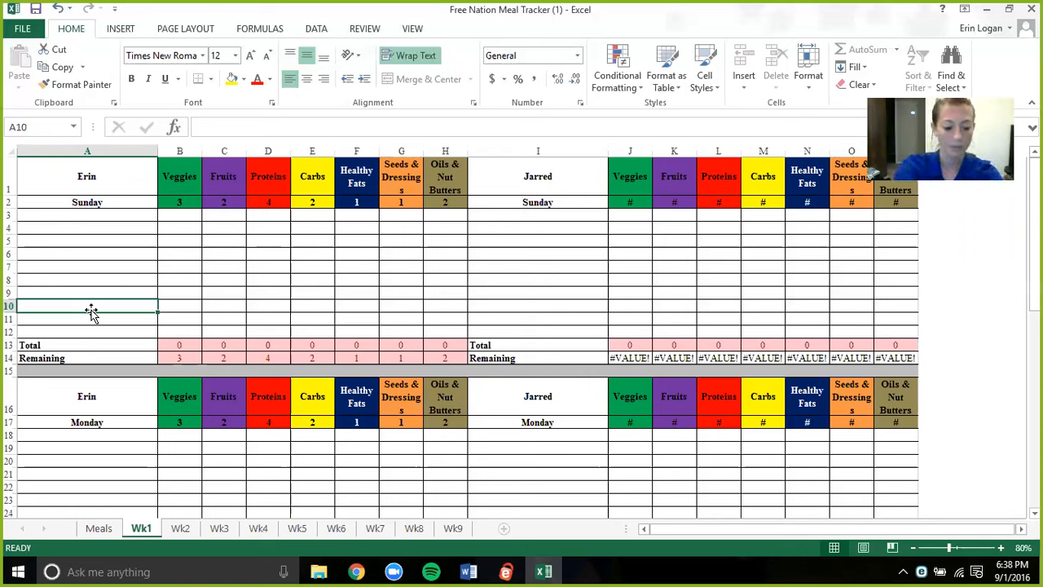
pyautogui.write('chicken pa')
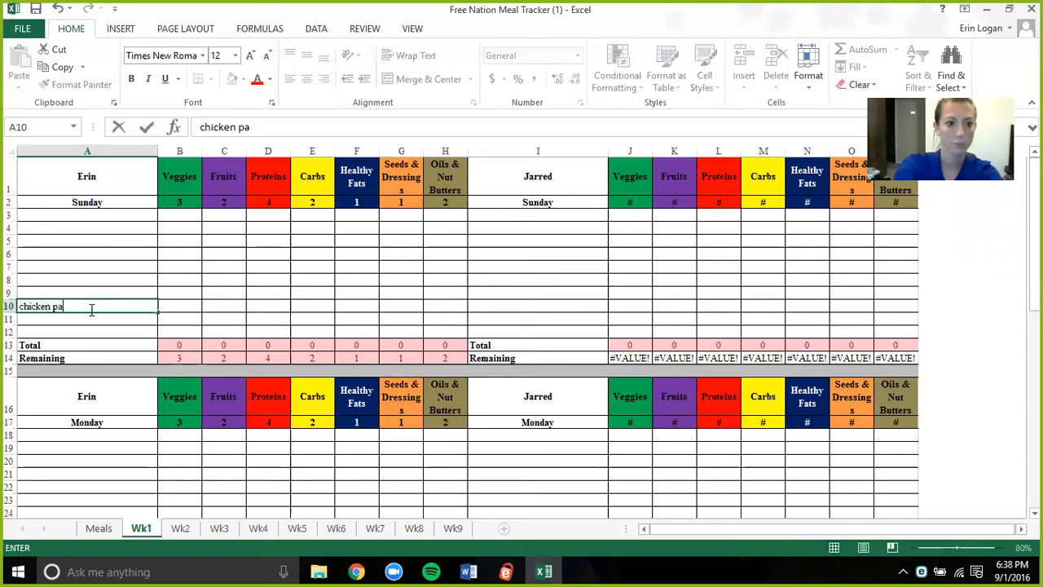
pyautogui.write('rmesan')
pyautogui.press('Tab')
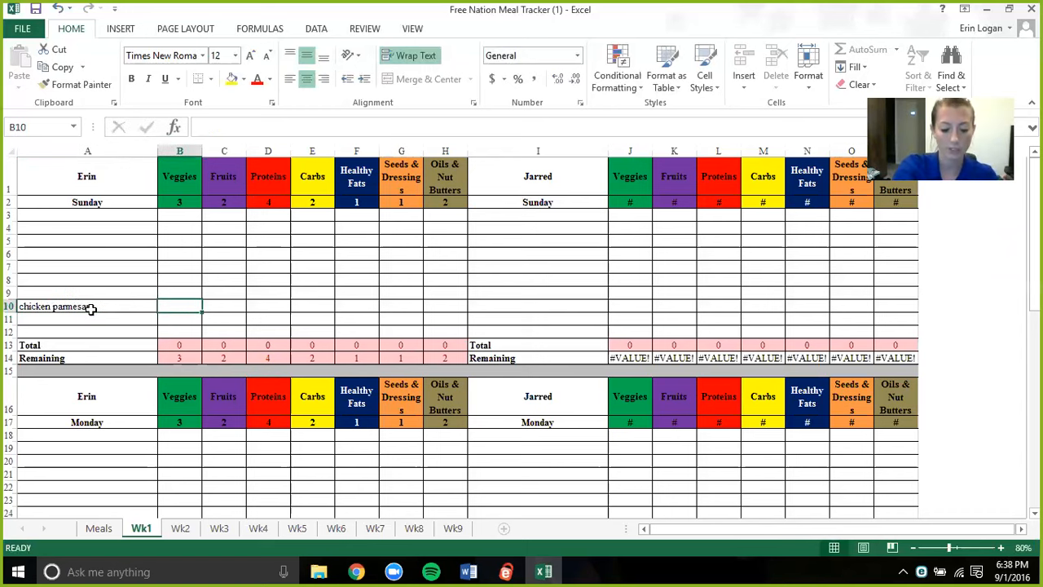
pyautogui.write('2')
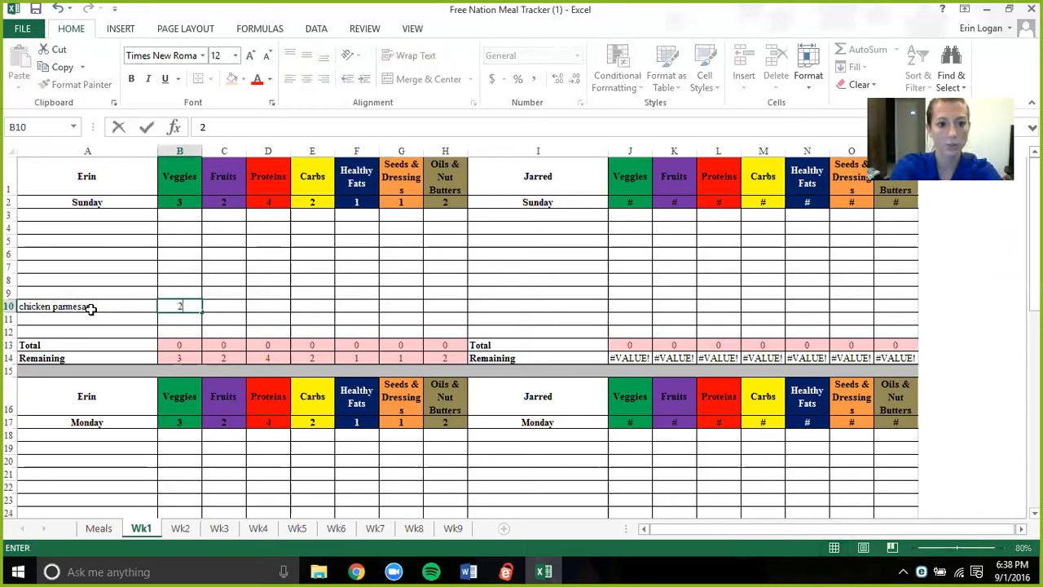
pyautogui.press('Tab')
# - Complete the chicken parmesan row with 1 healthy fat, 0.5 seeds and dressings, and 3.5 oils and nut butters, leaving carbs blank
pyautogui.press('Tab')
pyautogui.write('1')
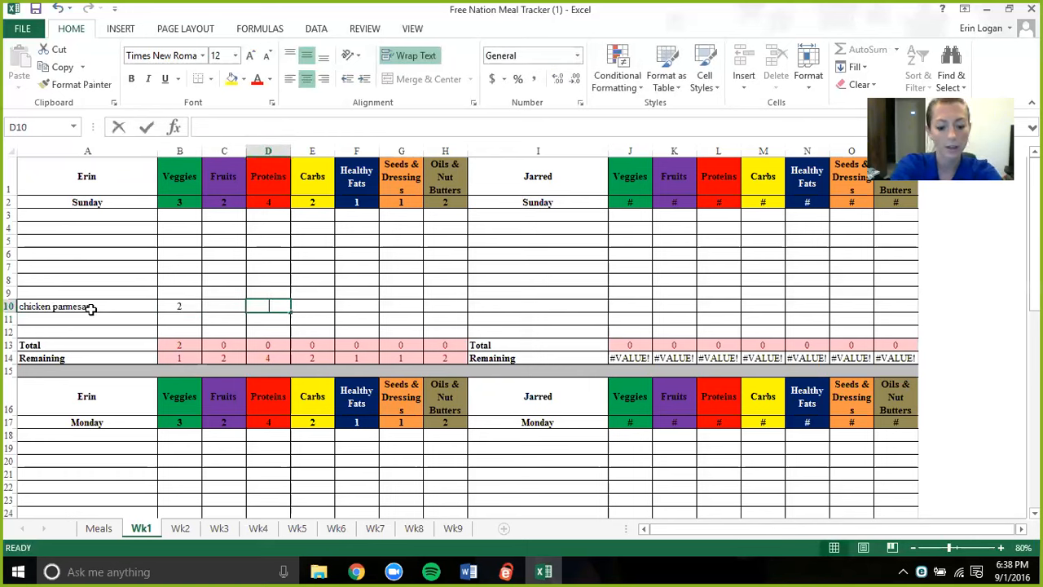
pyautogui.press('Tab')
pyautogui.write('0')
pyautogui.press('BackSpace')
pyautogui.press('Tab')
pyautogui.write('1')
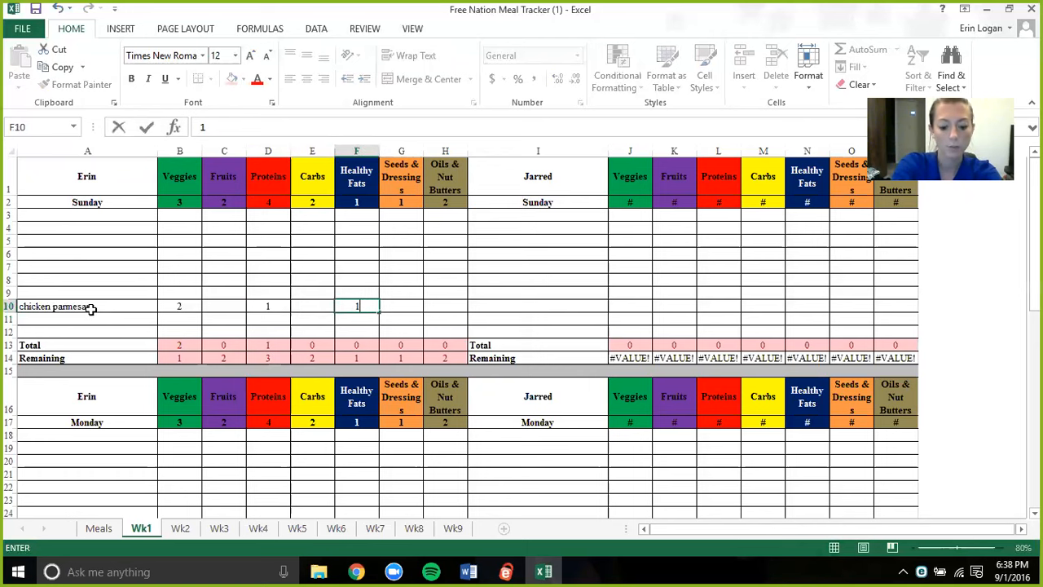
pyautogui.press('Tab')
pyautogui.write('0.5')
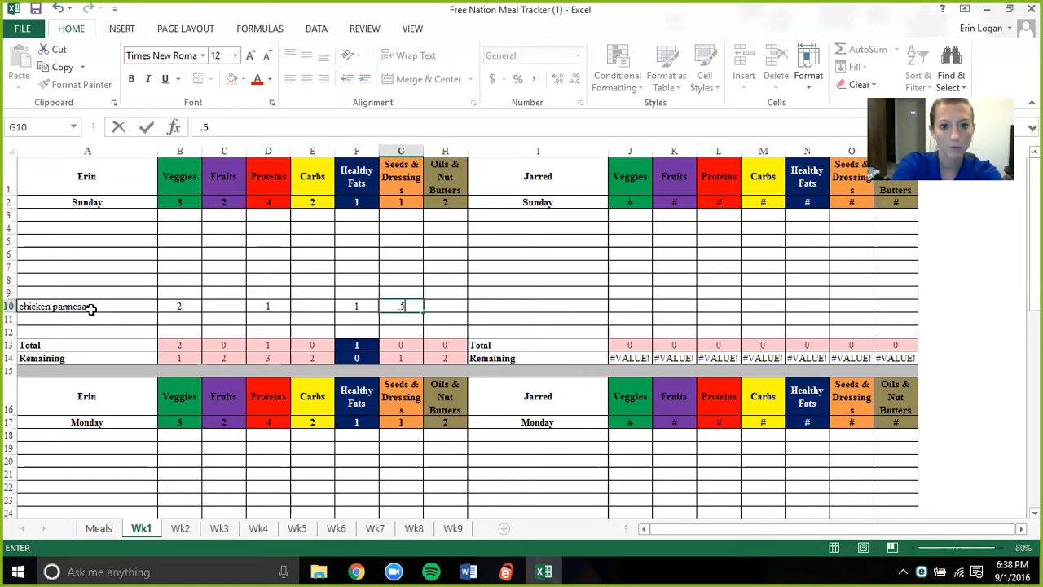
pyautogui.press('Tab')
pyautogui.write('3.5')
pyautogui.press('Tab')
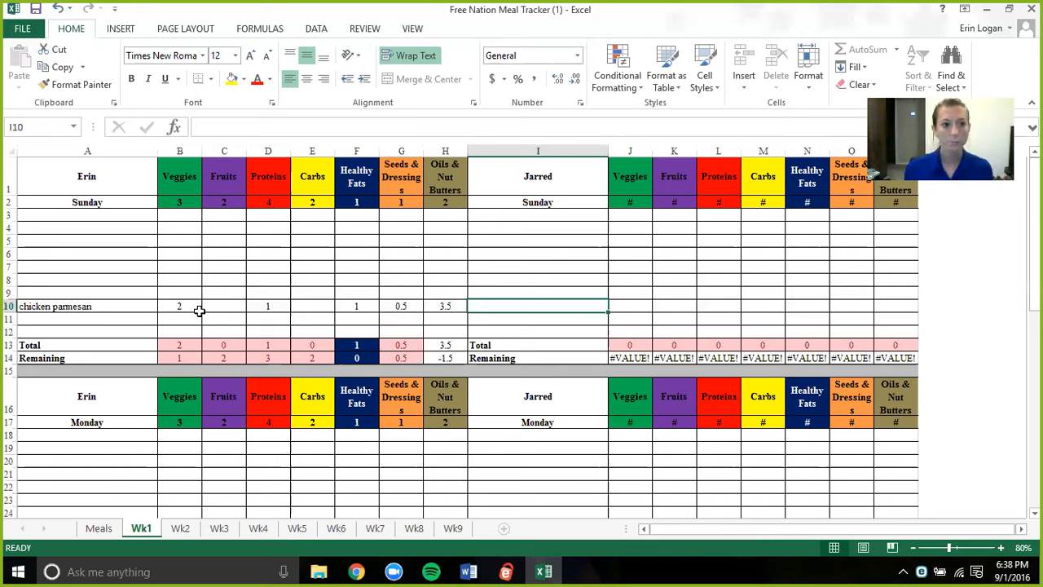
# - Log "pasta" in cell A11 with 1 carb
pyautogui.click(123, 319)
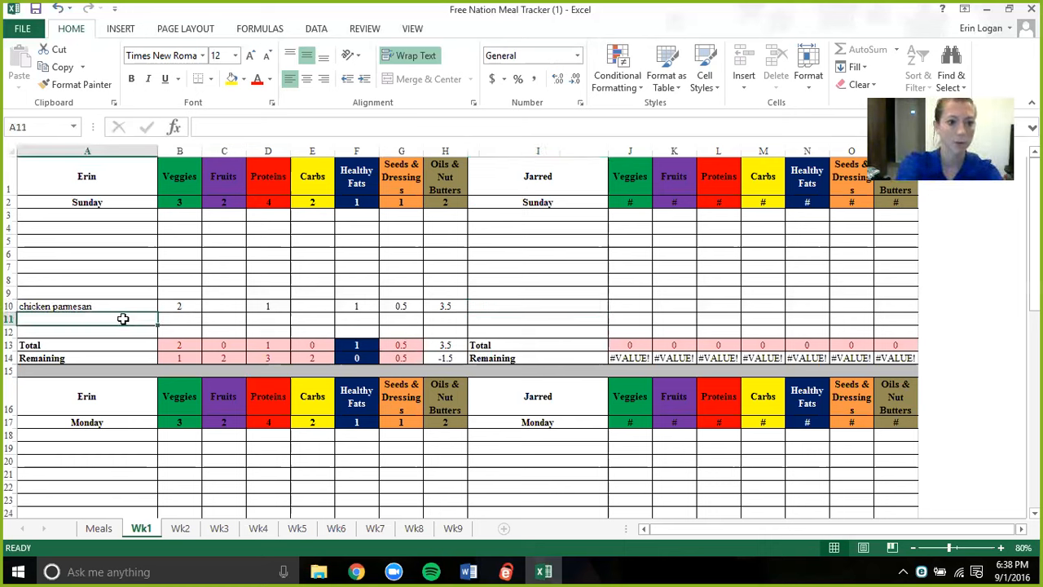
pyautogui.write('pasta')
pyautogui.press('Tab')
pyautogui.press('Tab')
pyautogui.press('Tab')
pyautogui.press('Tab')
pyautogui.write('1')
pyautogui.press('Return')
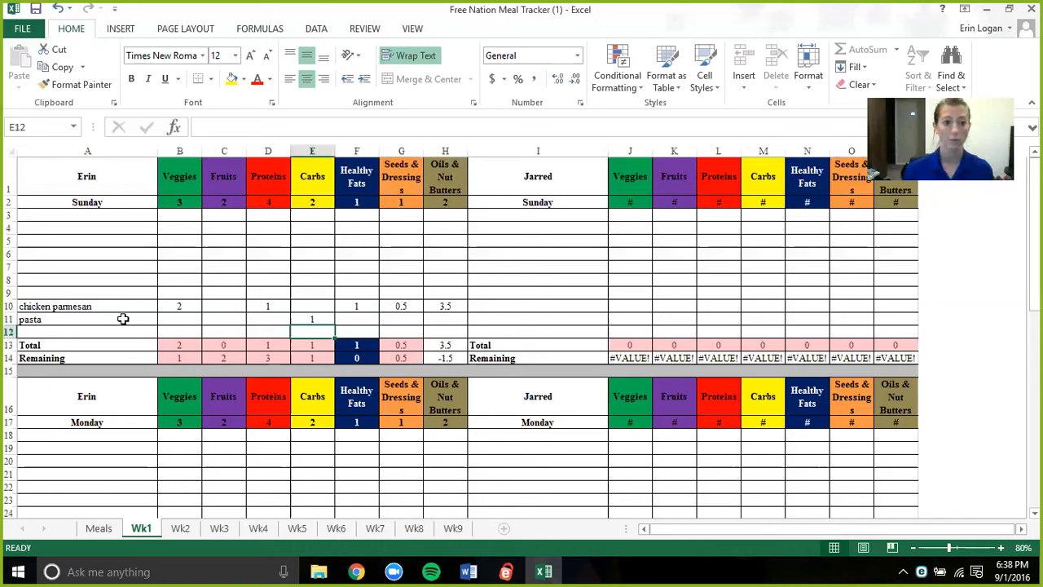
# - Copy the chicken parmesan and pasta rows, A10:H11, into the second person's Sunday list starting at I10
pyautogui.moveTo(116, 306); pyautogui.dragTo(428, 320)
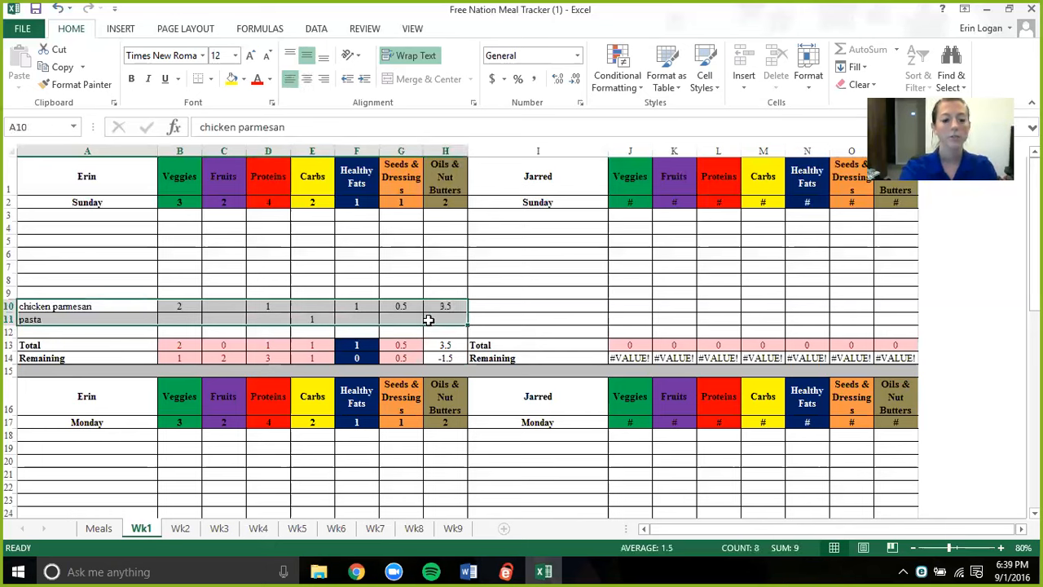
pyautogui.hotkey('ctrl', 'c')
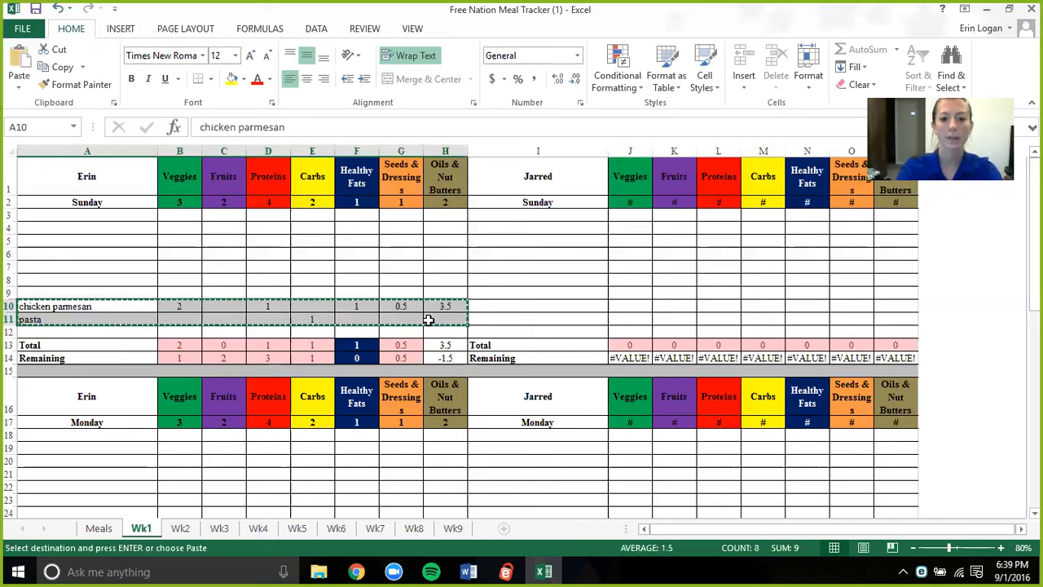
pyautogui.click(483, 307)
pyautogui.hotkey('ctrl', 'v')
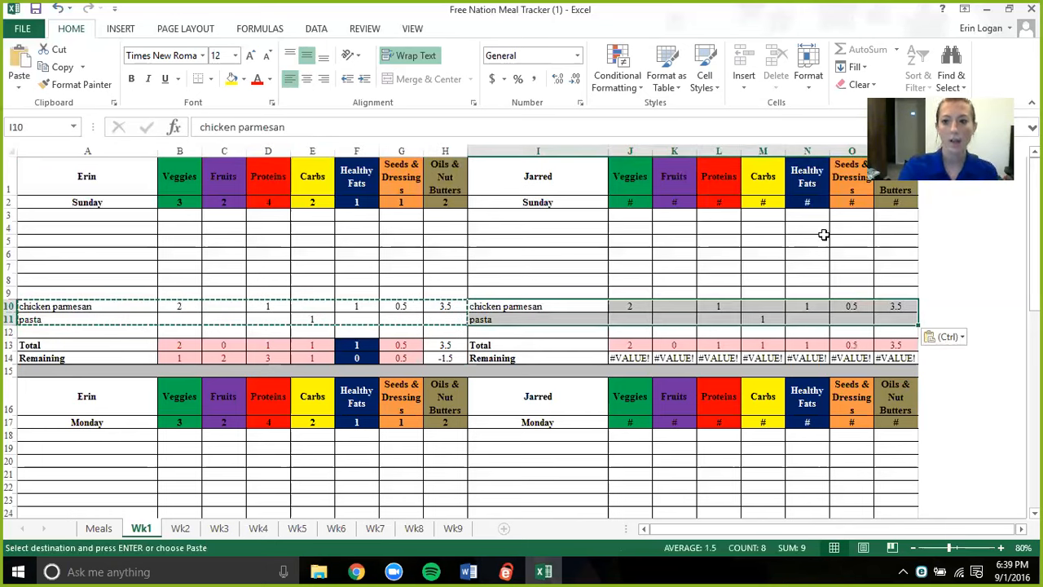
# - Paste the copied chicken parmesan and pasta rows into the first person's Monday list starting at A22
pyautogui.click(102, 479)
pyautogui.press('Down')
pyautogui.press('Down')
pyautogui.press('Down')
pyautogui.press('Down')
pyautogui.press('Down')
pyautogui.press('Down')
pyautogui.press('Down')
pyautogui.press('Down')
pyautogui.press('Down')
pyautogui.press('Down')
pyautogui.press('Down')
pyautogui.press('Down')
pyautogui.press('Down')
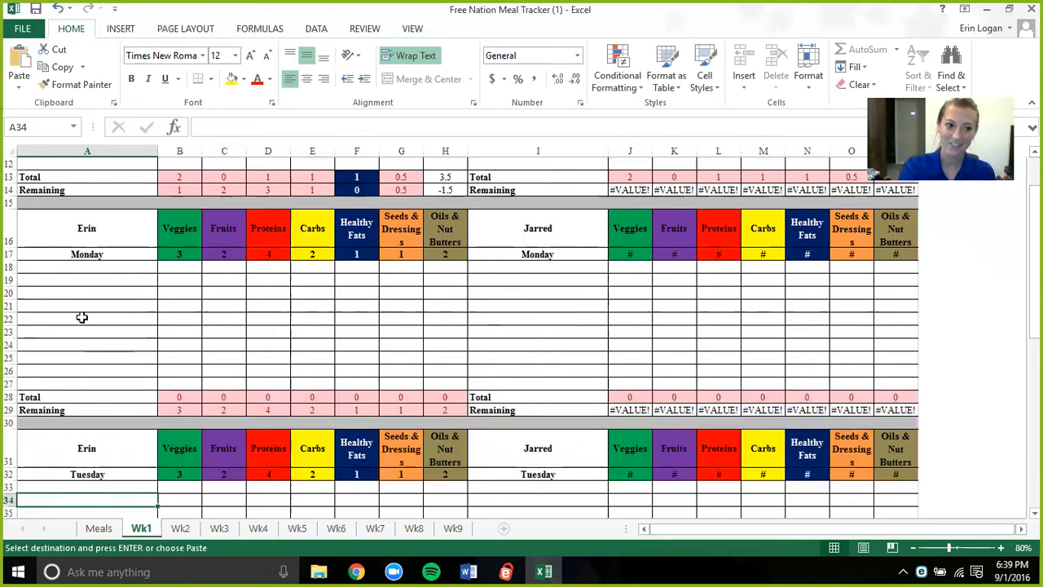
pyautogui.click(81, 316)
pyautogui.hotkey('ctrl', 'v')
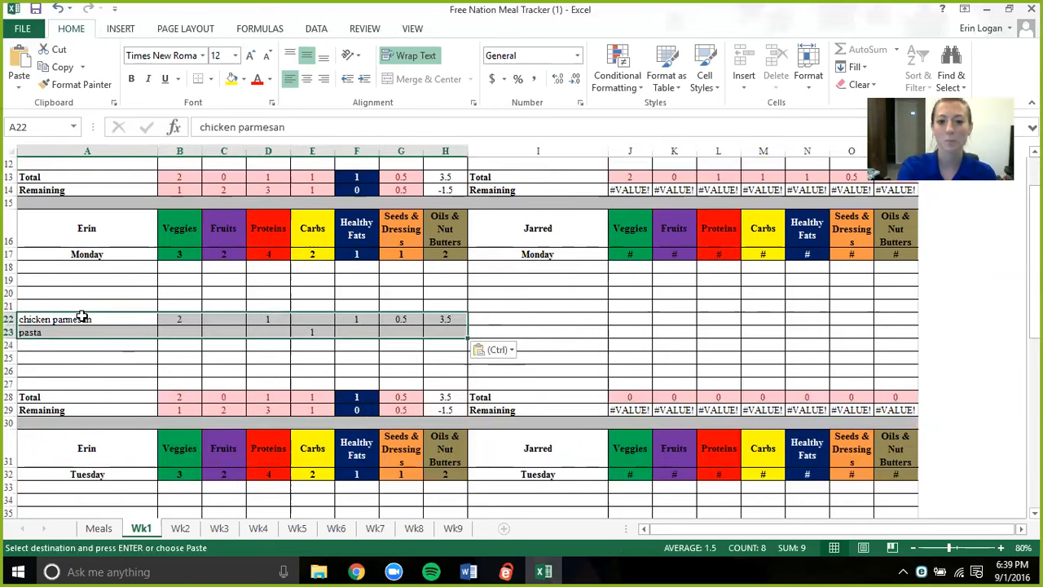
pyautogui.click(493, 322)
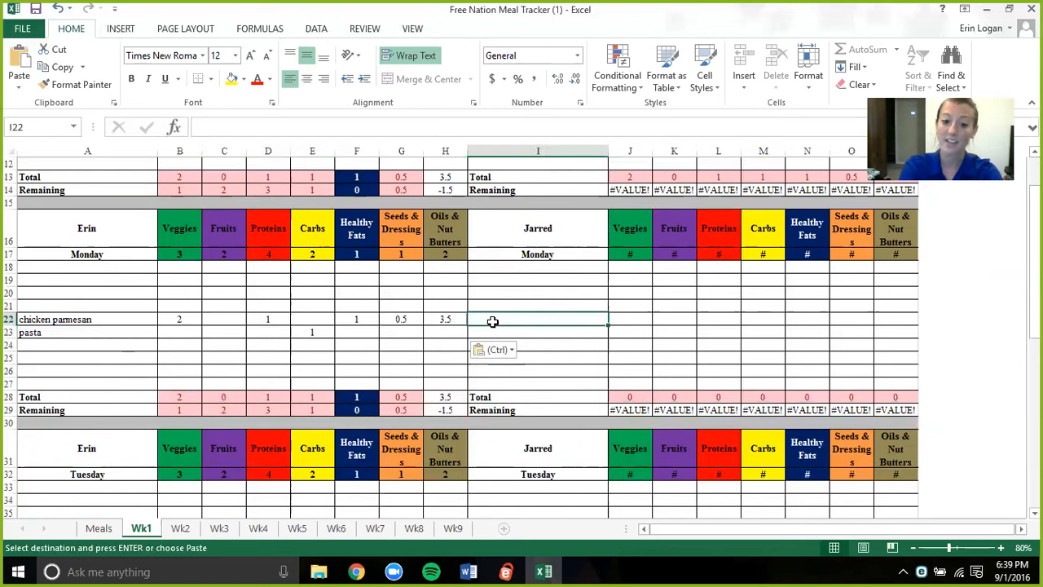
# - Enter "chicken and sweet potatoes" as a meal in cell A7 of the first person's Sunday list
pyautogui.scroll(4, 521, 327)
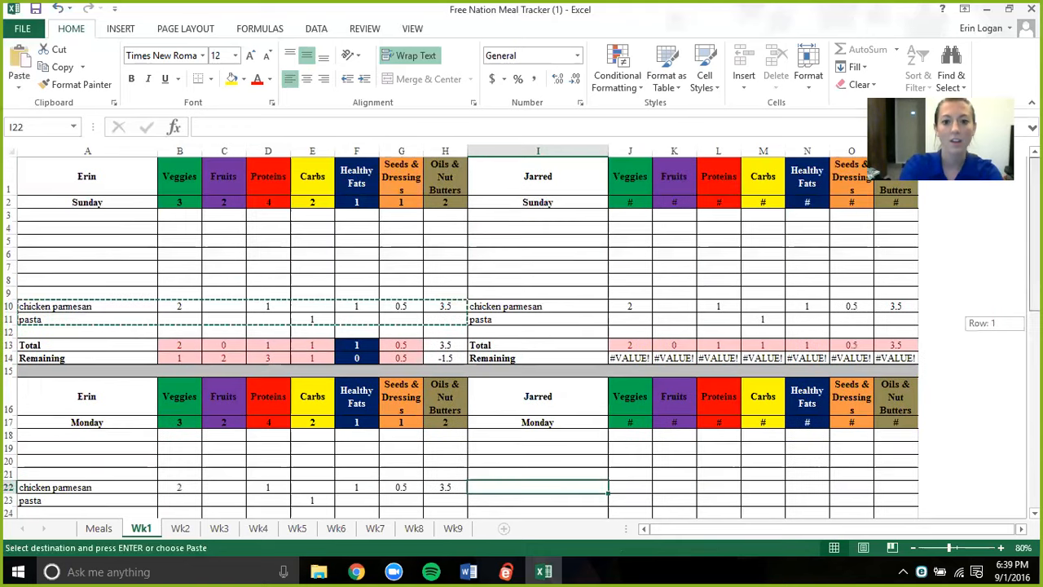
pyautogui.click(131, 277)
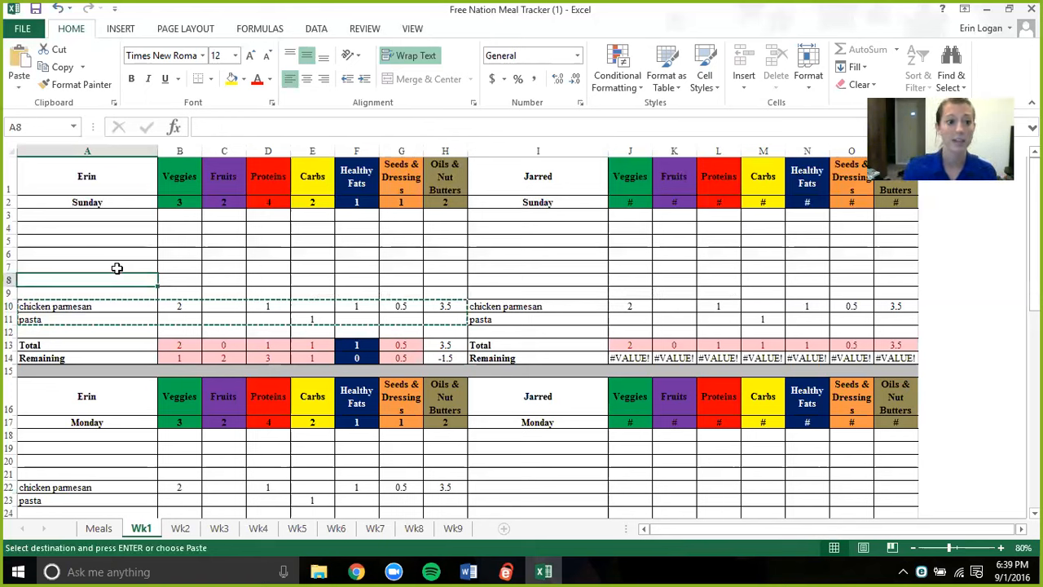
pyautogui.click(110, 263)
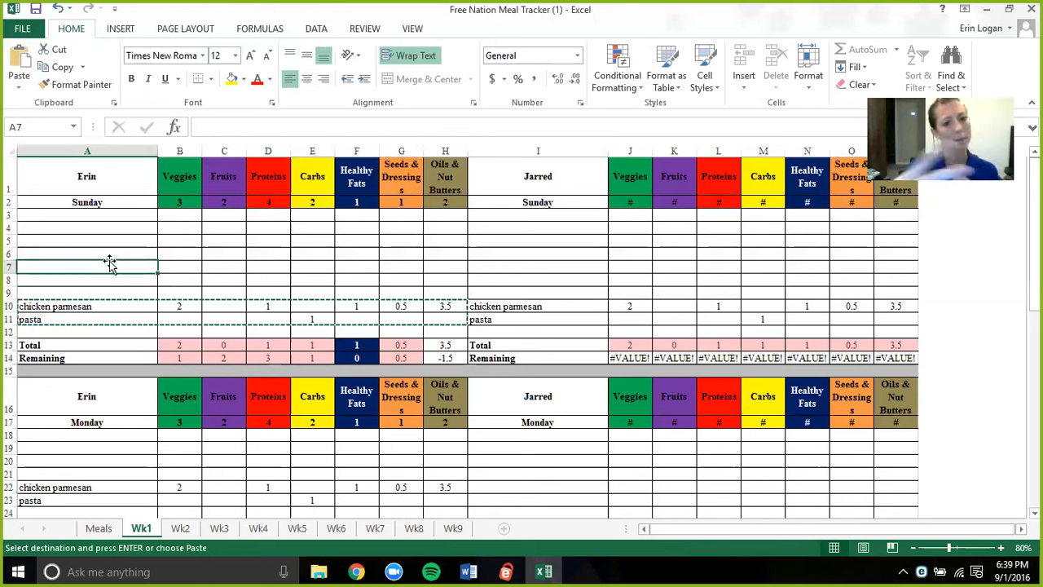
pyautogui.write('chick')
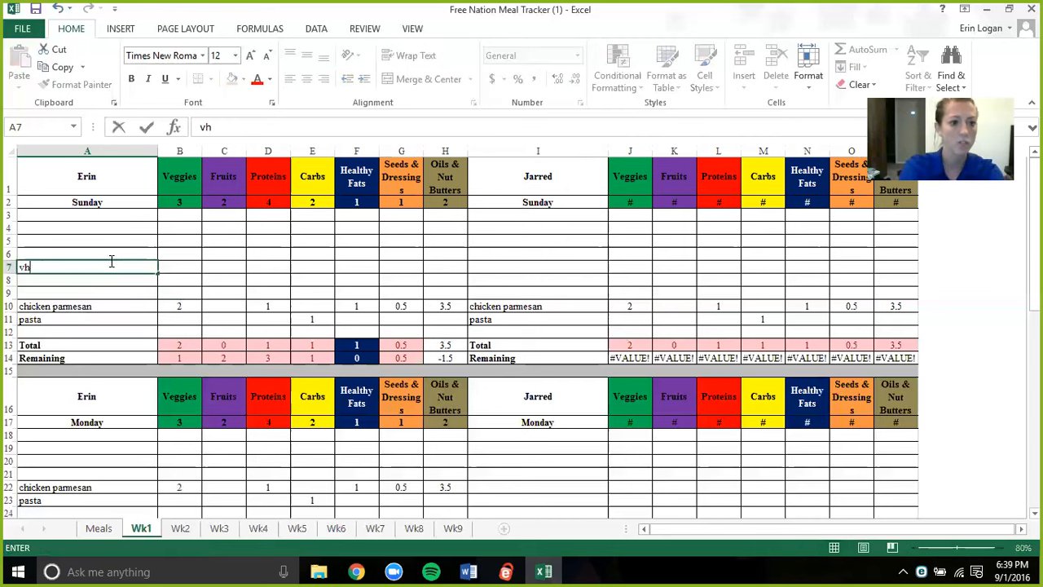
pyautogui.press('BackSpace')
pyautogui.press('BackSpace')
pyautogui.press('BackSpace')
pyautogui.press('BackSpace')
pyautogui.write('hic')
pyautogui.press('BackSpace')
pyautogui.write('cken')
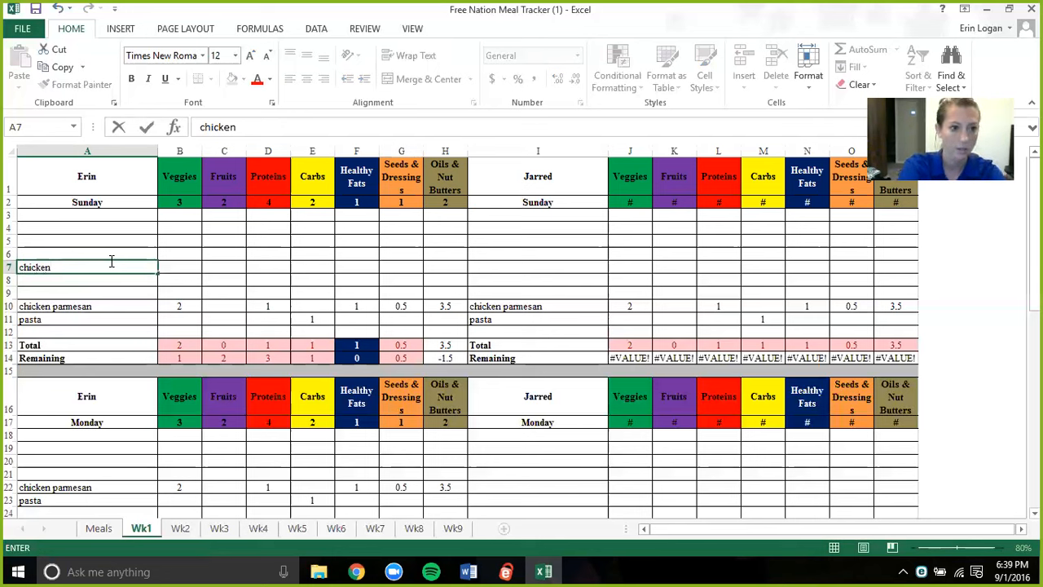
pyautogui.write(' and sweet pot')
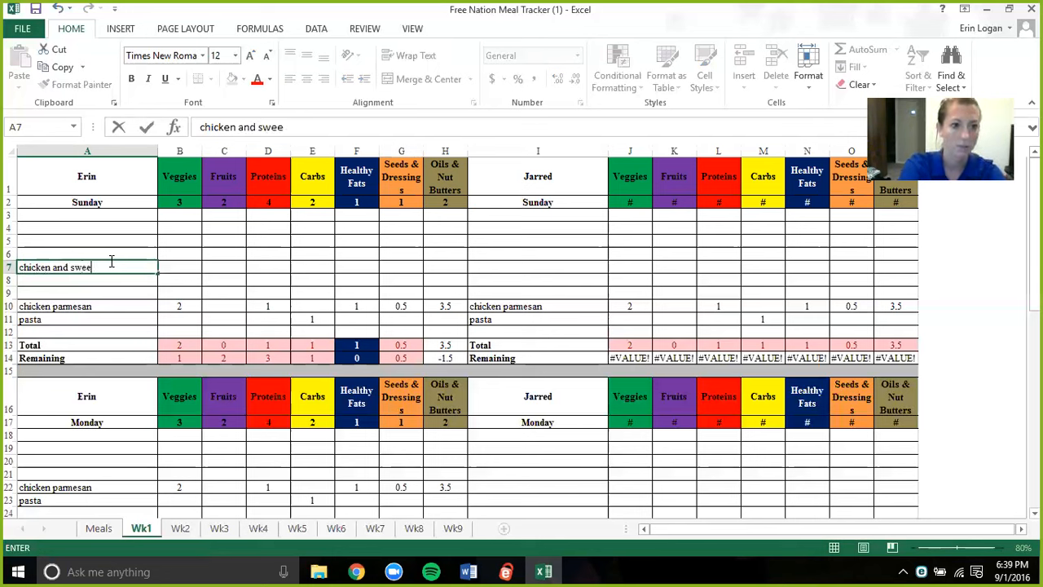
pyautogui.press('BackSpace')
pyautogui.write('otatoes')
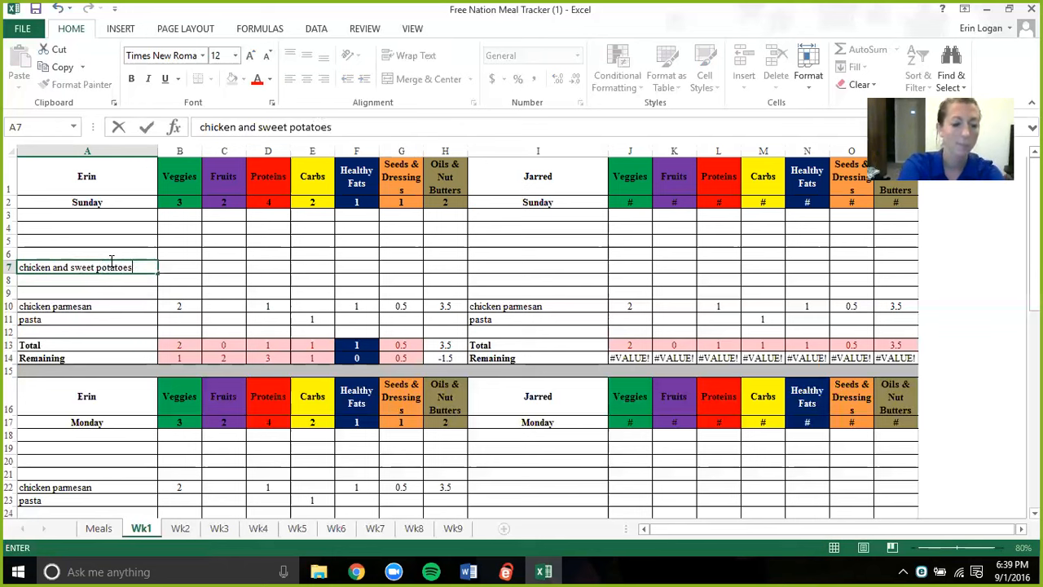
pyautogui.press('Tab')
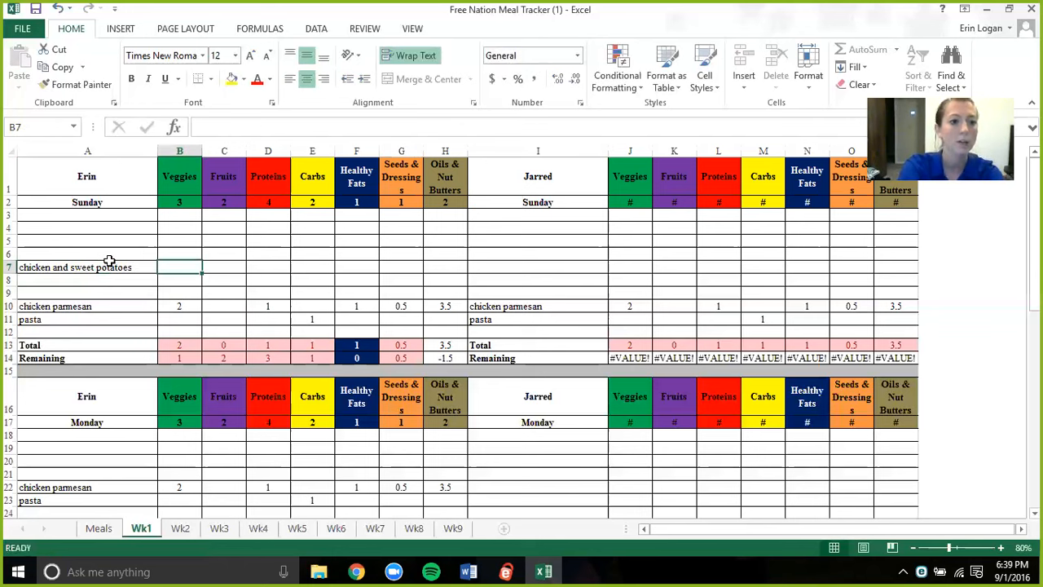
# - Record 1 protein and 1 carb for the chicken and sweet potatoes row, leaving veggies and fruits blank
pyautogui.press('Tab')
pyautogui.press('Tab')
pyautogui.write('1')
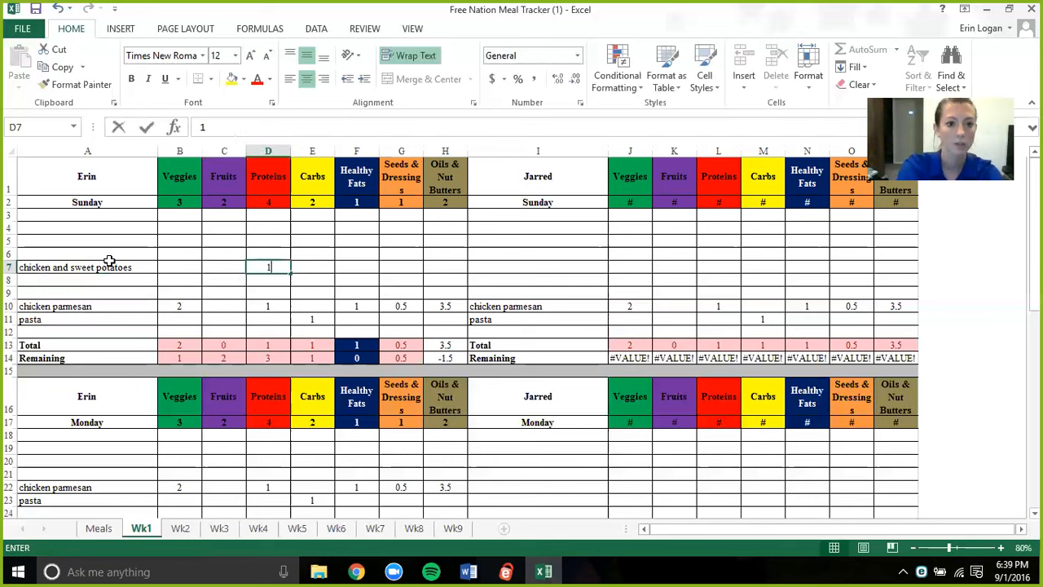
pyautogui.press('Tab')
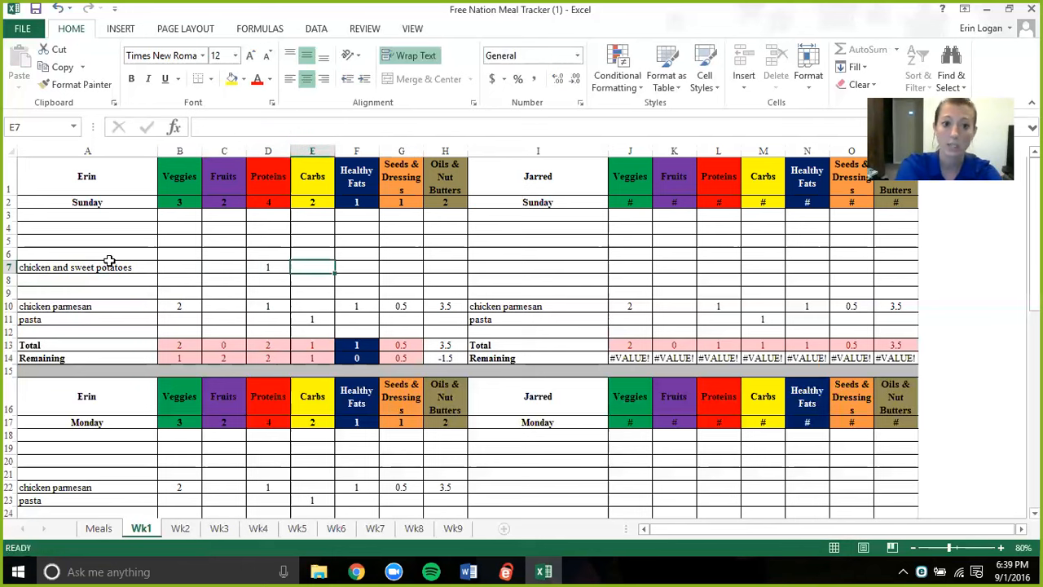
pyautogui.write('1')
pyautogui.press('Return')
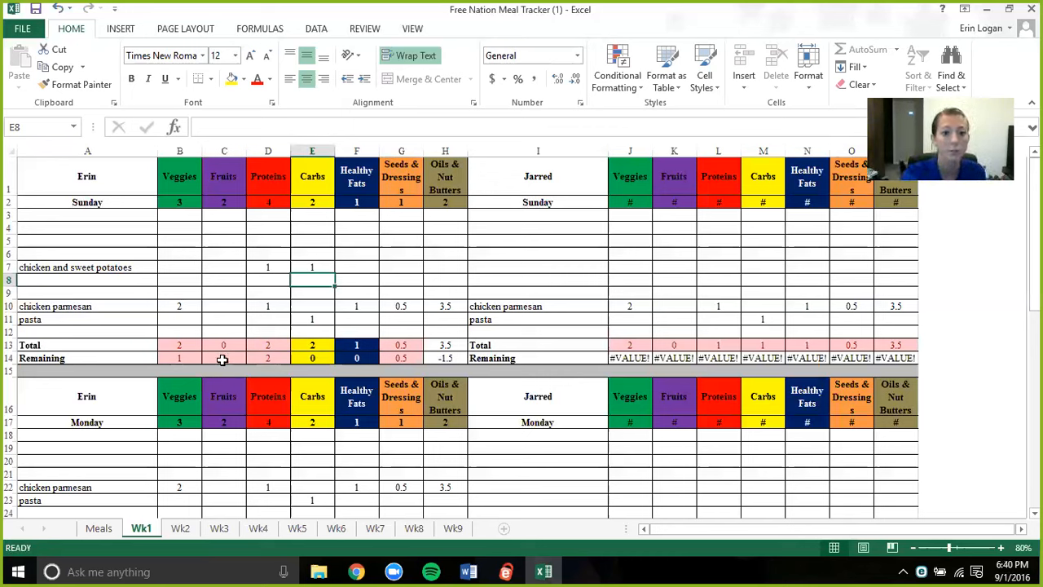
# - Log "eggs" in cell A3 of the first person's Sunday list with 1 protein
pyautogui.click(121, 218)
pyautogui.write('eggs')
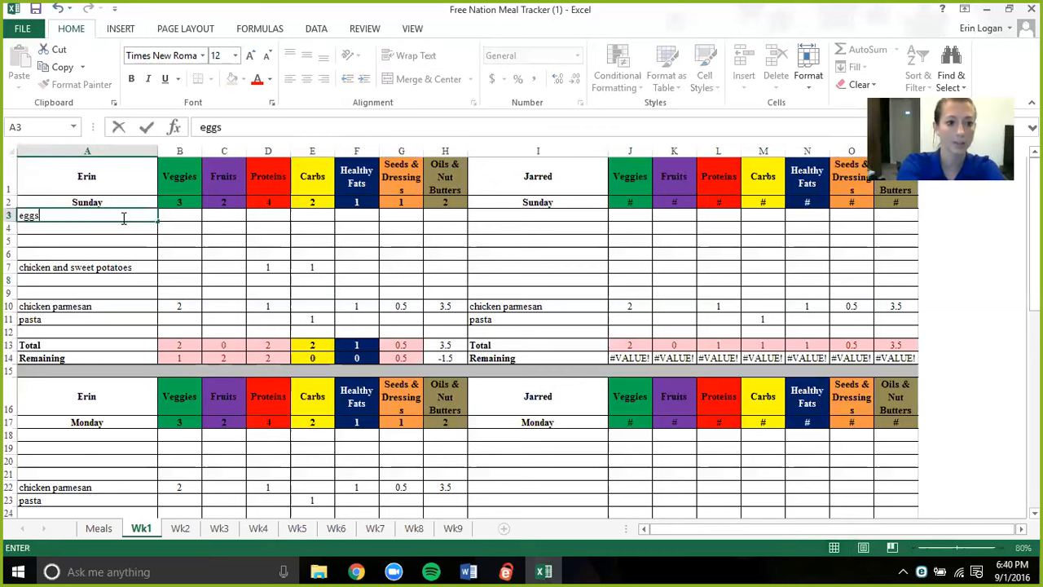
pyautogui.press('Tab')
pyautogui.press('Tab')
pyautogui.press('Right')
pyautogui.write('1')
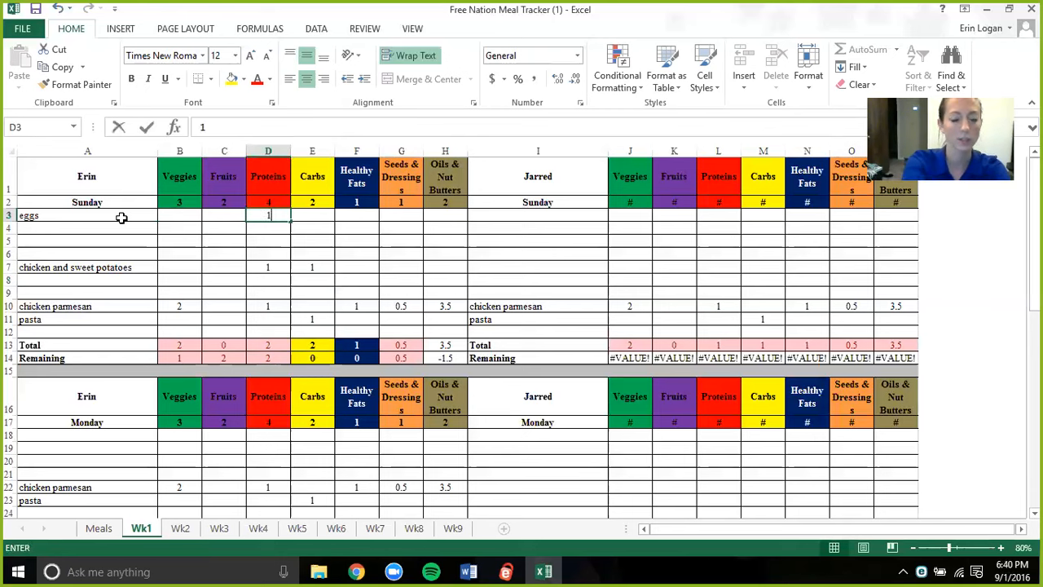
pyautogui.press('Return')
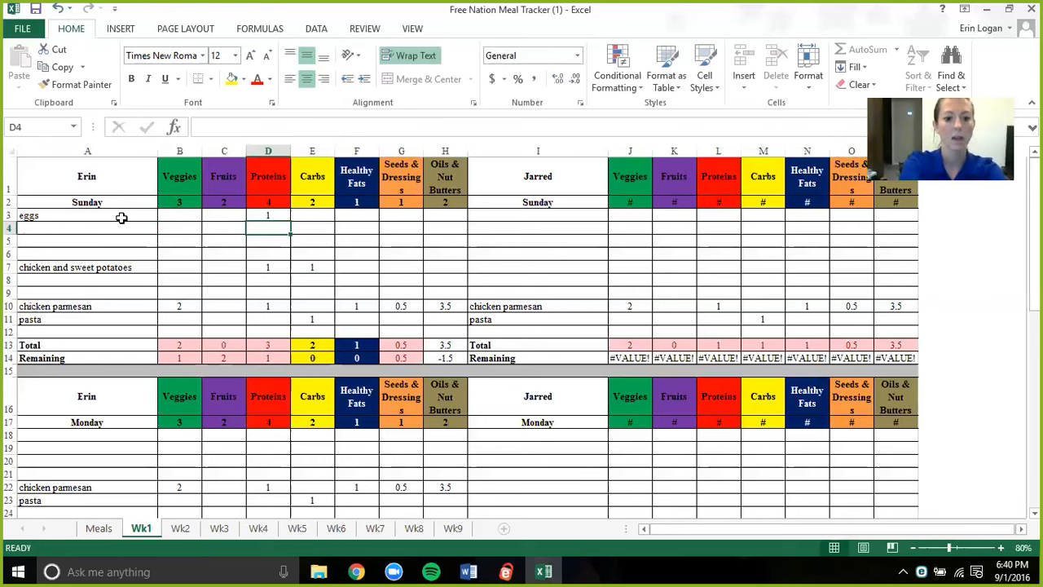
pyautogui.write('fruit')
pyautogui.press('BackSpace')
pyautogui.press('BackSpace')
pyautogui.press('BackSpace')
pyautogui.press('BackSpace')
pyautogui.press('BackSpace')
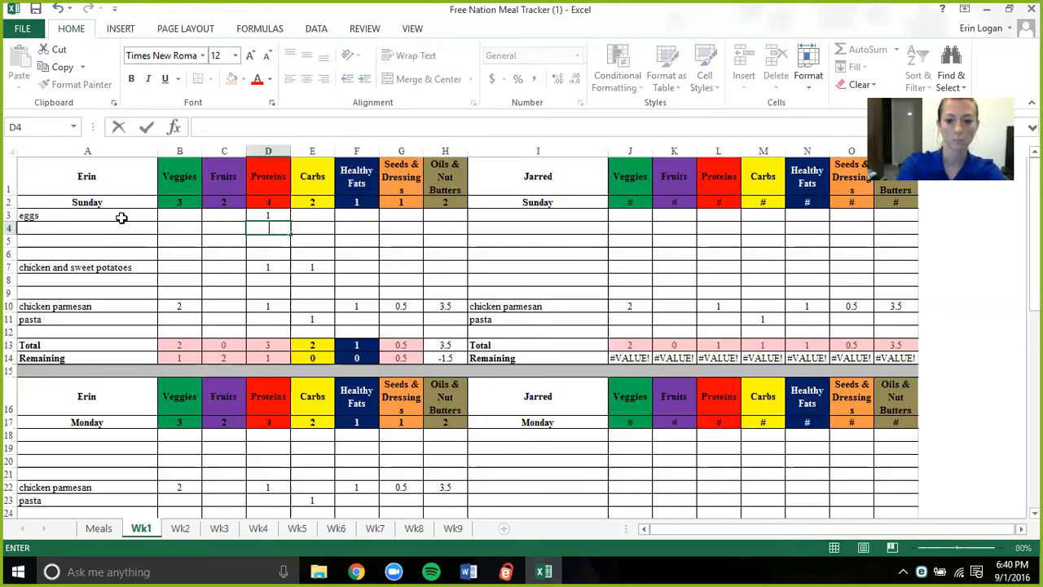
# - Log "fruit" in cell A4, below the eggs, with 2 fruits
pyautogui.press('Left')
pyautogui.press('Left')
pyautogui.press('Left')
pyautogui.write('fruit')
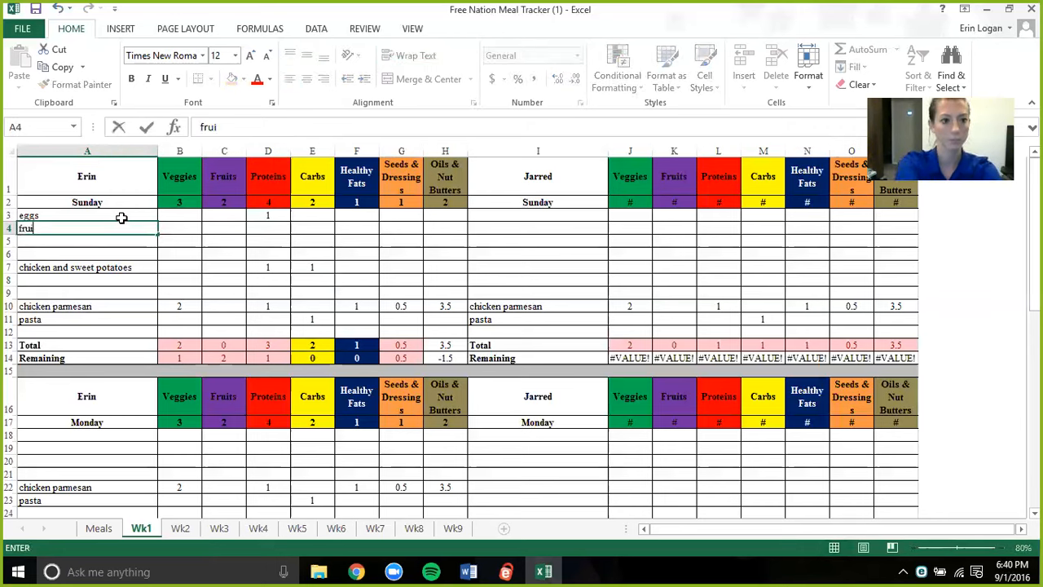
pyautogui.press('Right')
pyautogui.press('Right')
pyautogui.write('2')
pyautogui.press('Return')
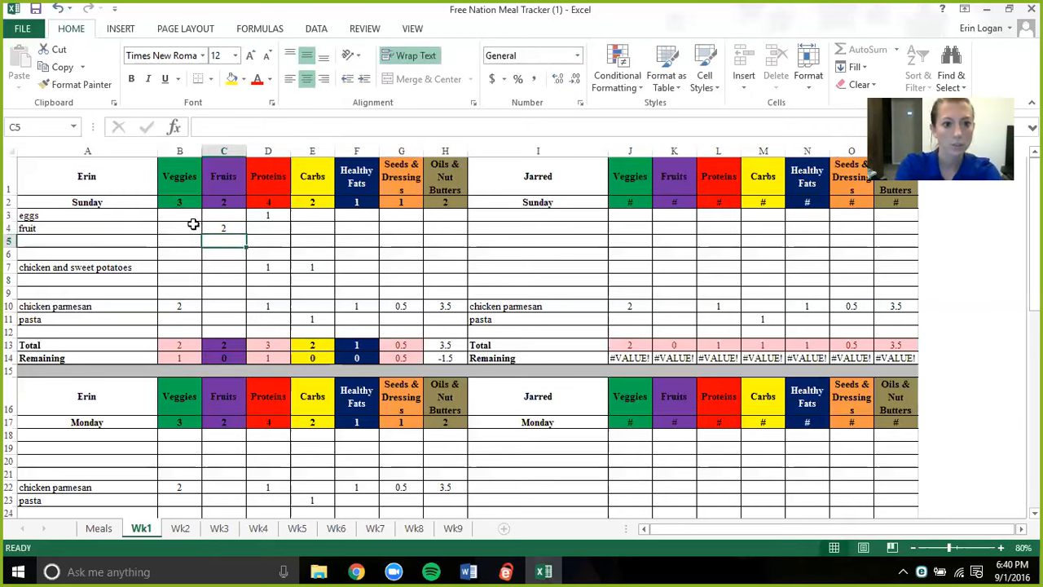
# - Change the fruit row's Fruits amount in cell C4 to 1
pyautogui.click(245, 228)
pyautogui.write('1')
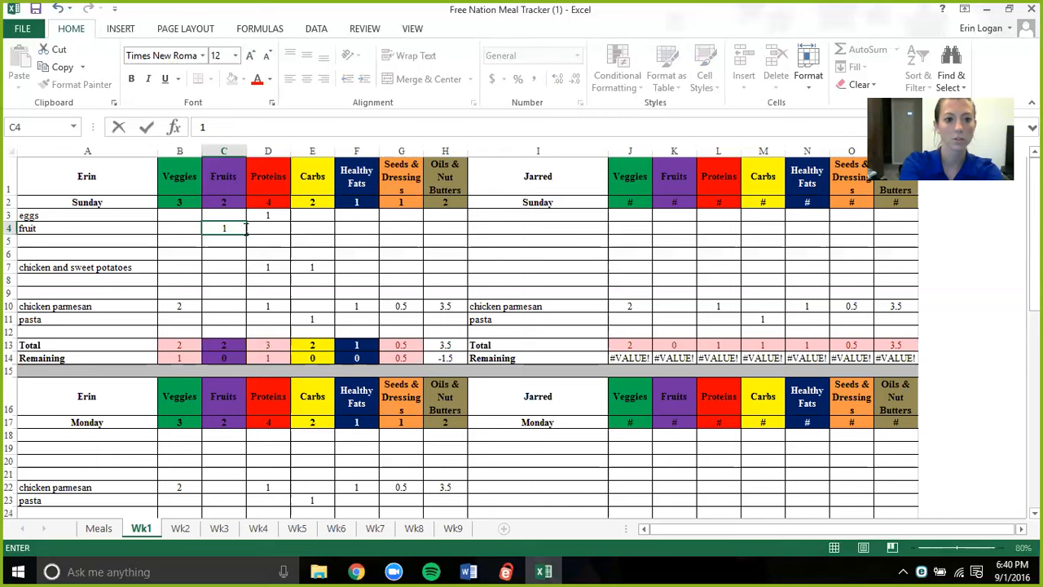
pyautogui.press('Return')
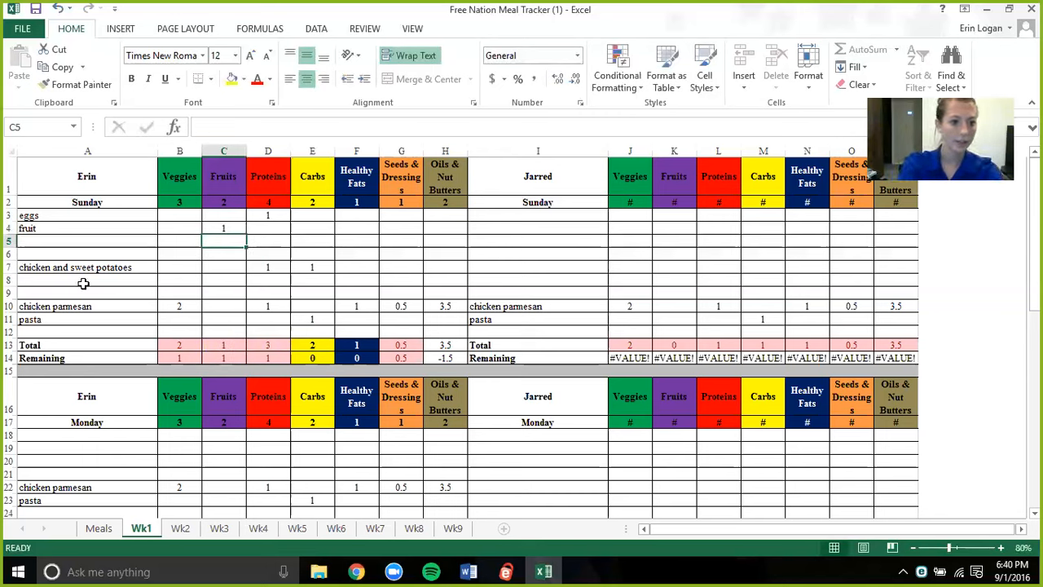
# - Enter "shakeology" as a meal in cell A6, above the chicken and sweet potatoes row
pyautogui.click(73, 255)
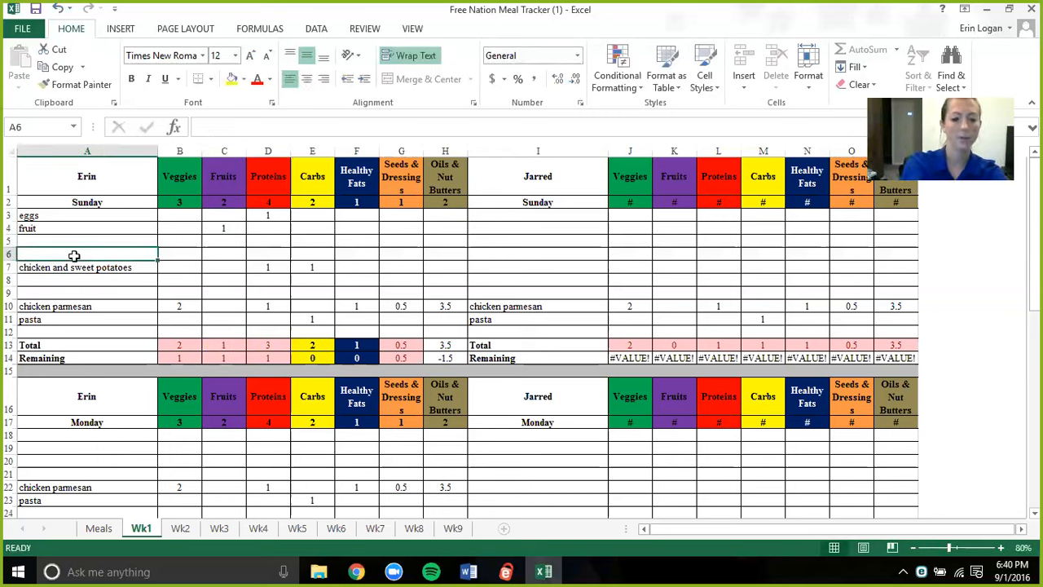
pyautogui.write('shakeology')
pyautogui.press('BackSpace')
pyautogui.press('BackSpace')
pyautogui.press('BackSpace')
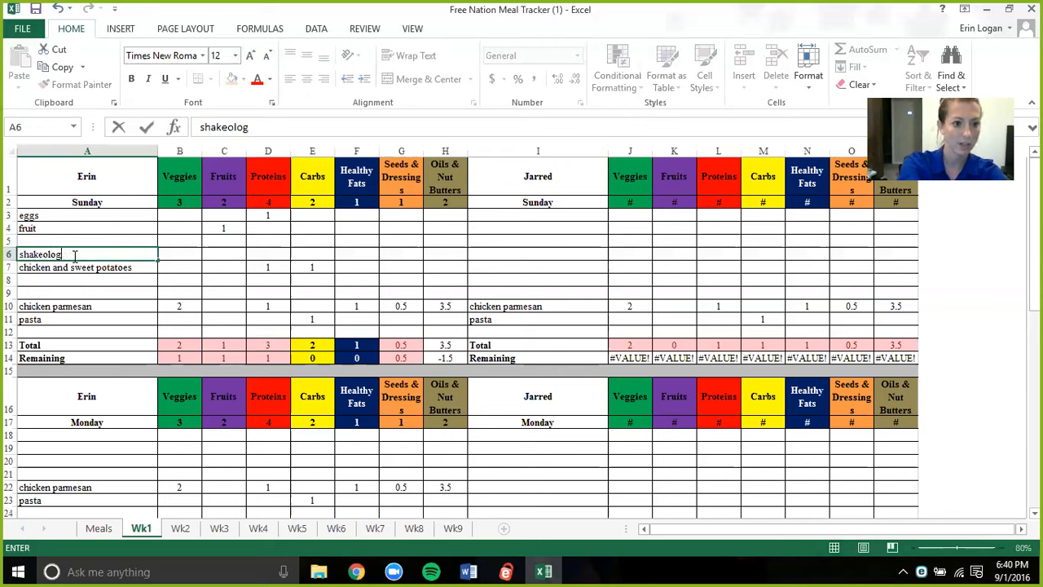
pyautogui.write('ogy')
pyautogui.press('Tab')
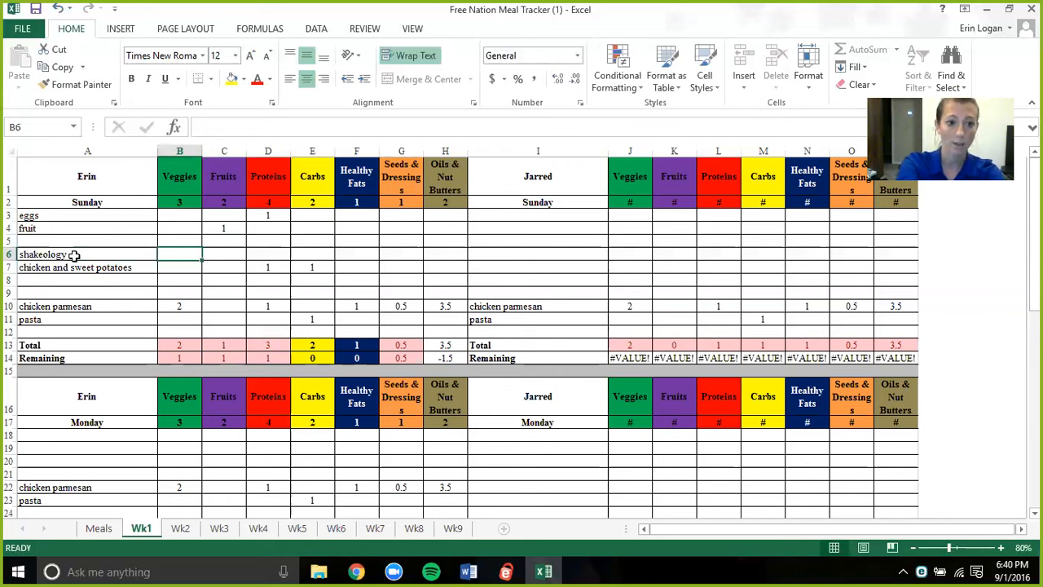
# - Record 1 fruit and 1 protein for the shakeology row
pyautogui.press('Tab')
pyautogui.write('1')
pyautogui.press('Tab')
pyautogui.write('1')
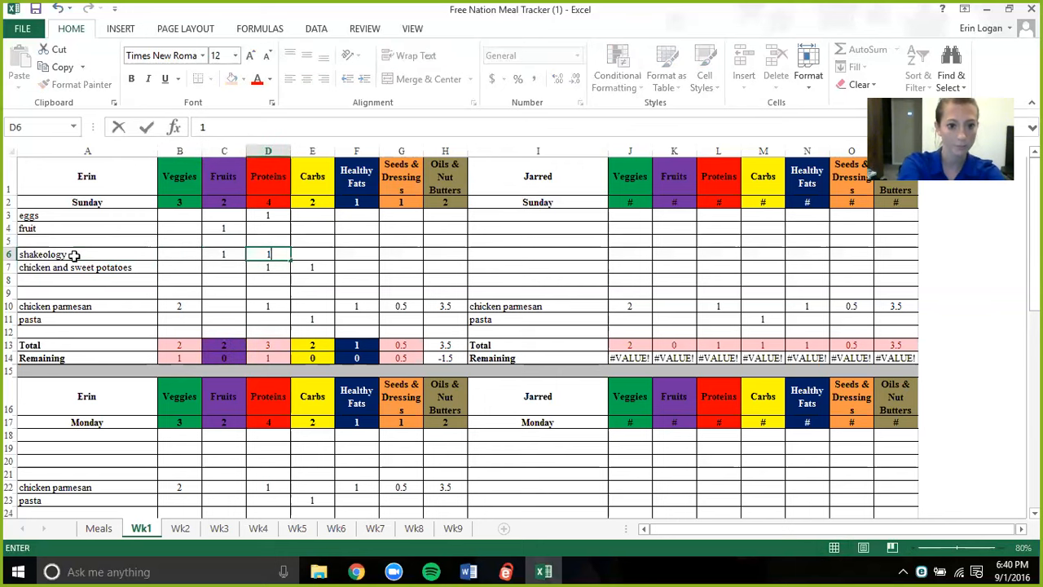
pyautogui.press('Return')
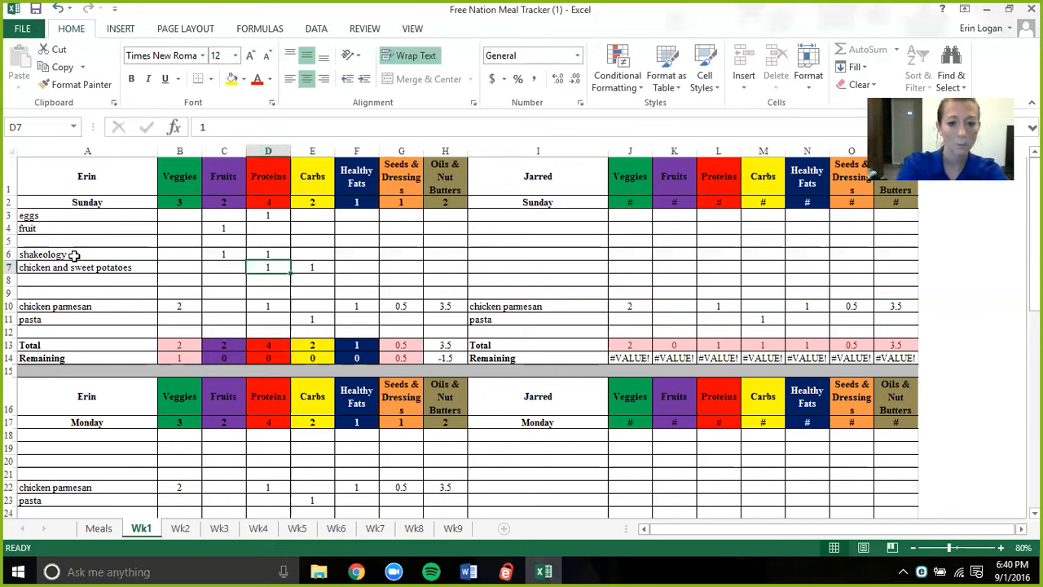
# - Log "carrots" in cell A9, above the chicken parmesan, with 1 veggie
pyautogui.click(101, 292)
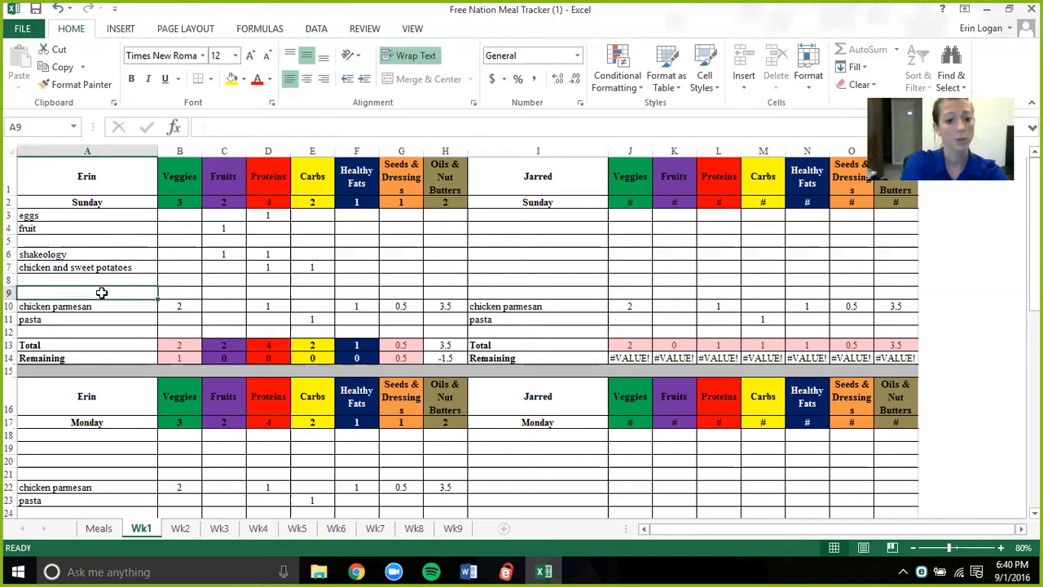
pyautogui.write('carrots')
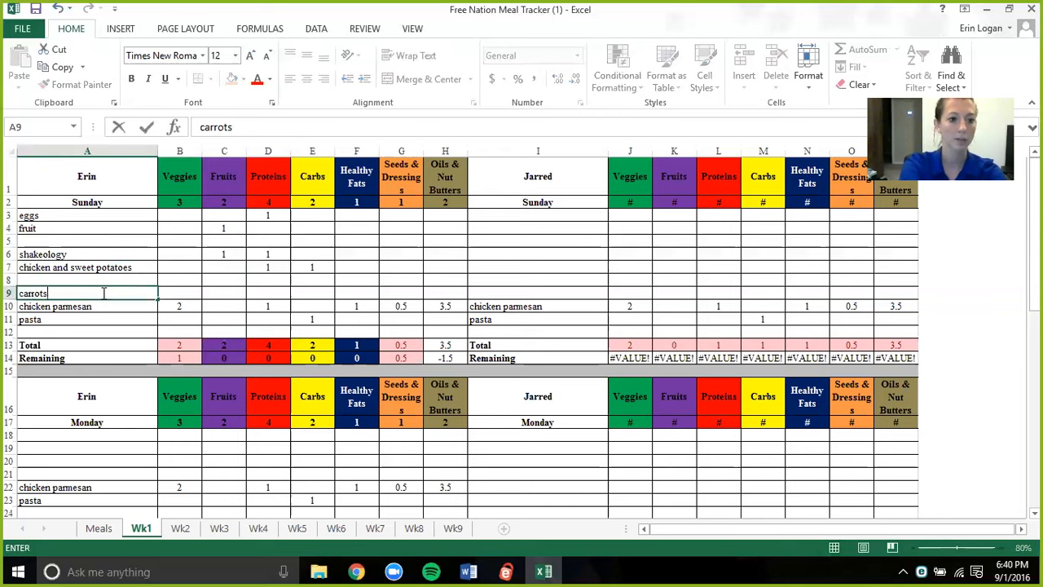
pyautogui.press('Tab')
pyautogui.write('1')
pyautogui.press('Return')
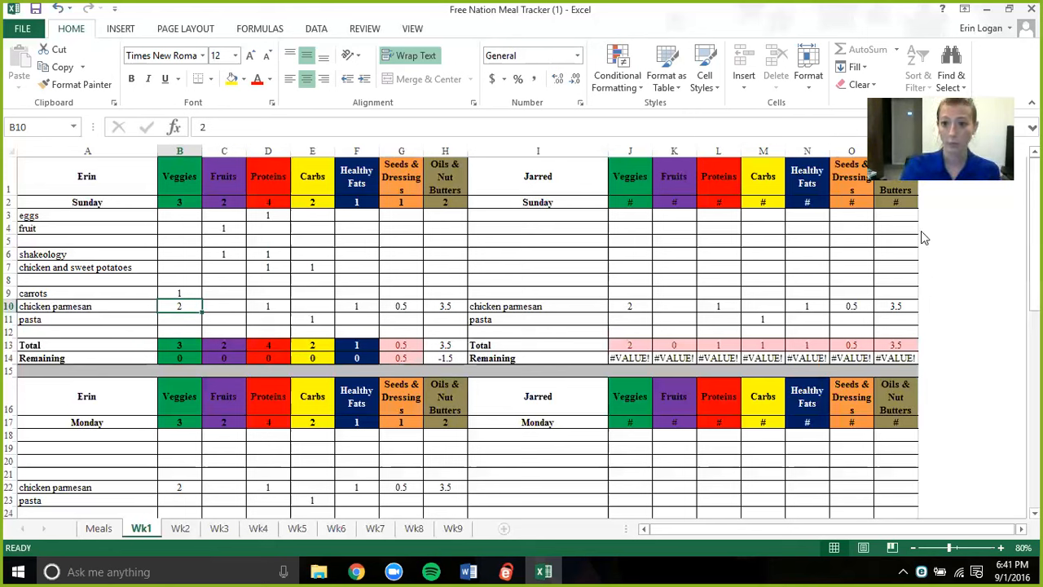
# - Set the second person's daily allowances in the Sunday header row to 7 veggies, 5 fruits and 6 proteins
pyautogui.click(633, 302)
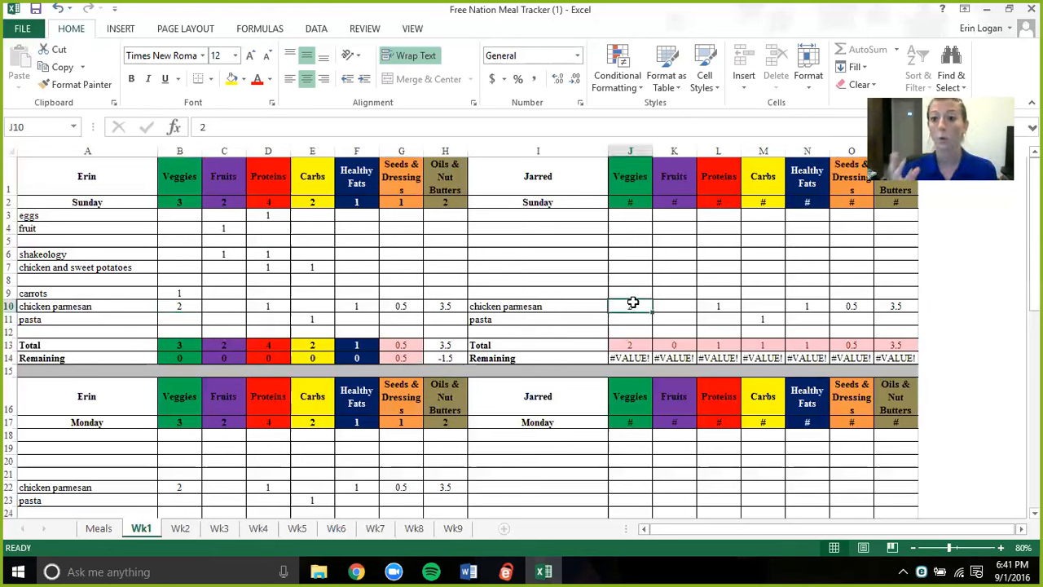
pyautogui.click(626, 204)
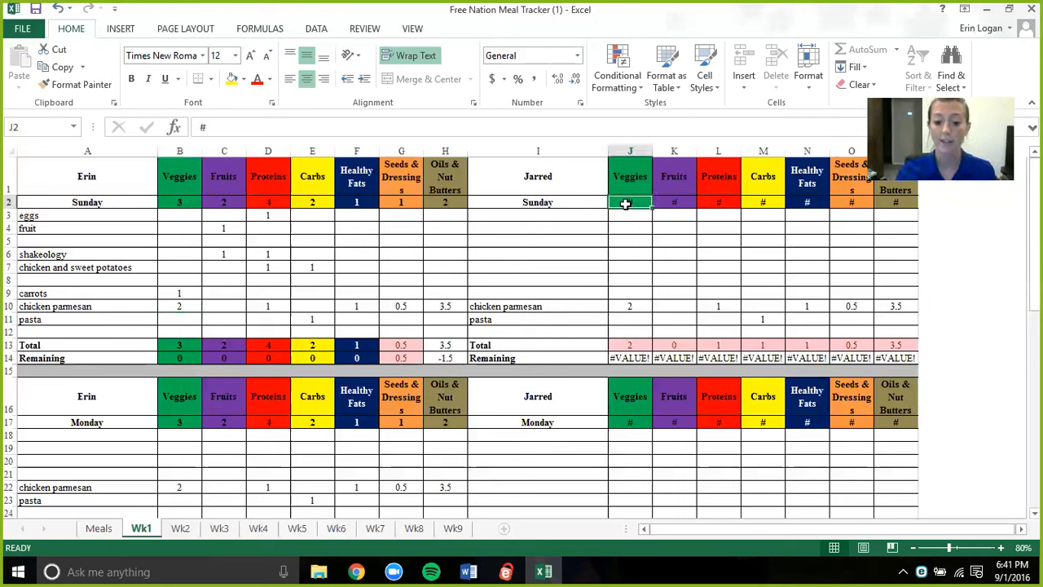
pyautogui.write('7')
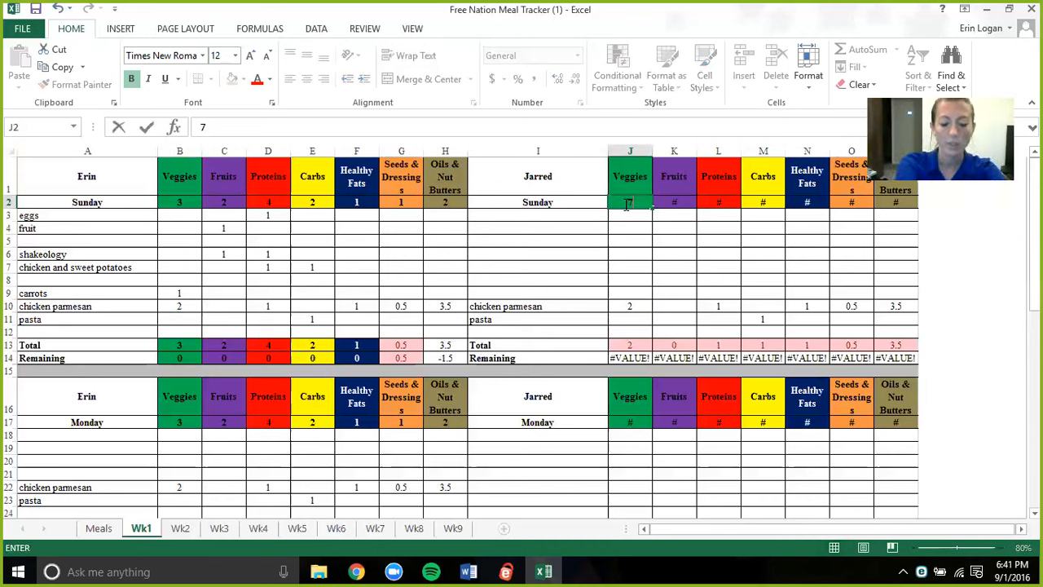
pyautogui.press('Tab')
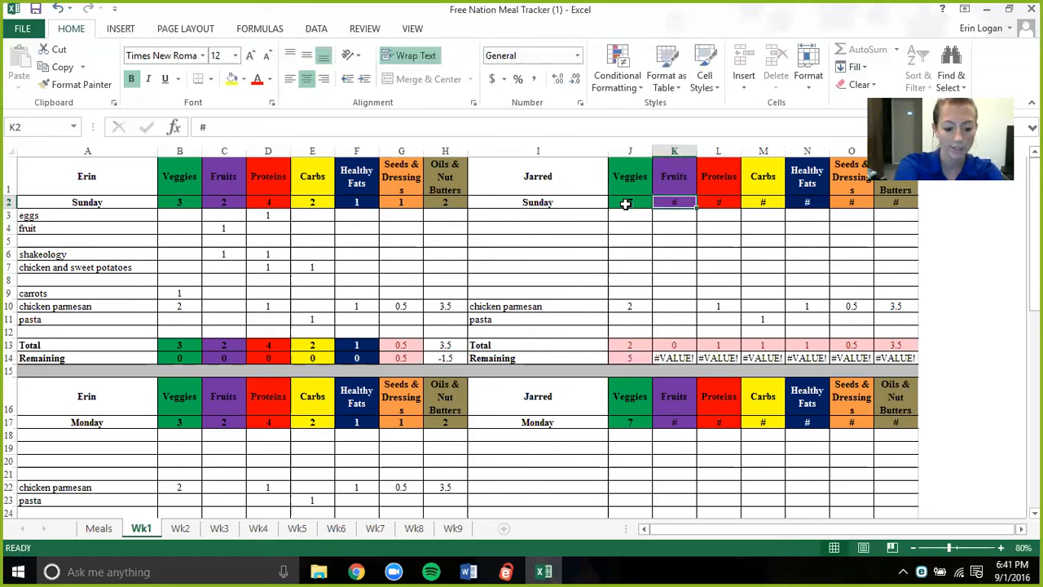
pyautogui.press('Tab')
pyautogui.write('5')
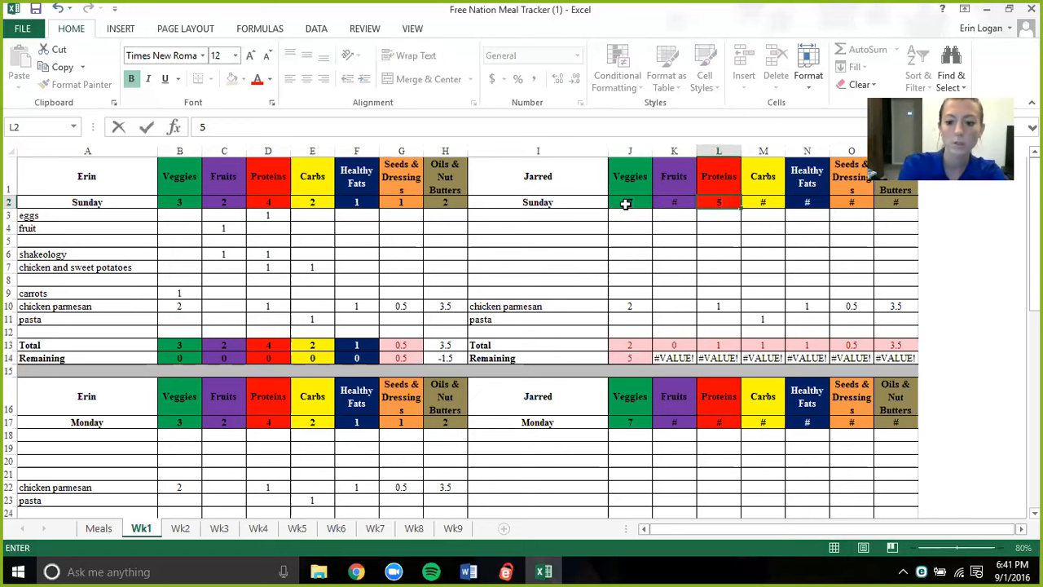
pyautogui.hotkey('shift', 'Tab')
pyautogui.write('5')
pyautogui.press('Tab')
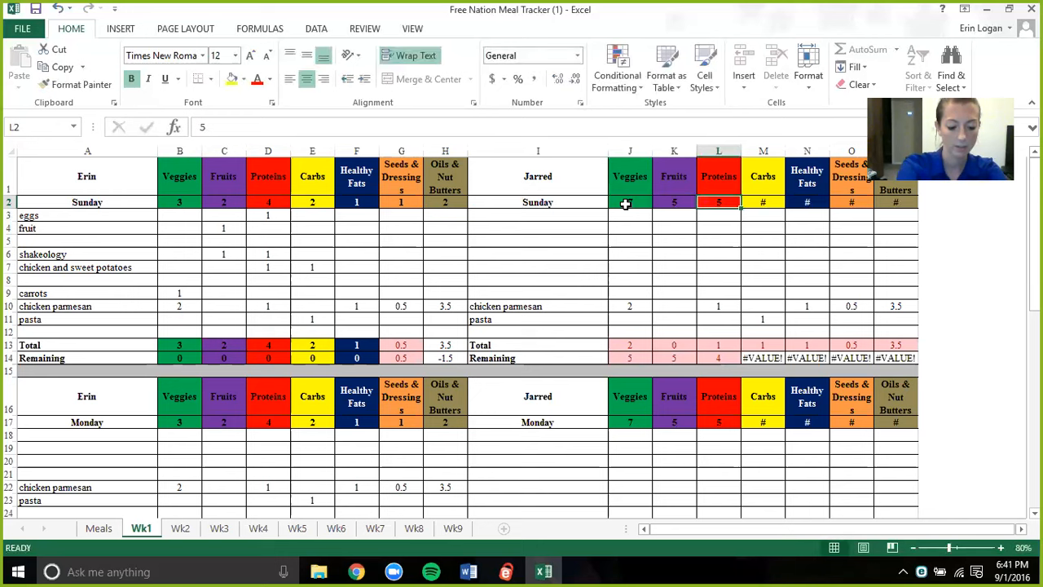
pyautogui.write('6')
pyautogui.press('Tab')
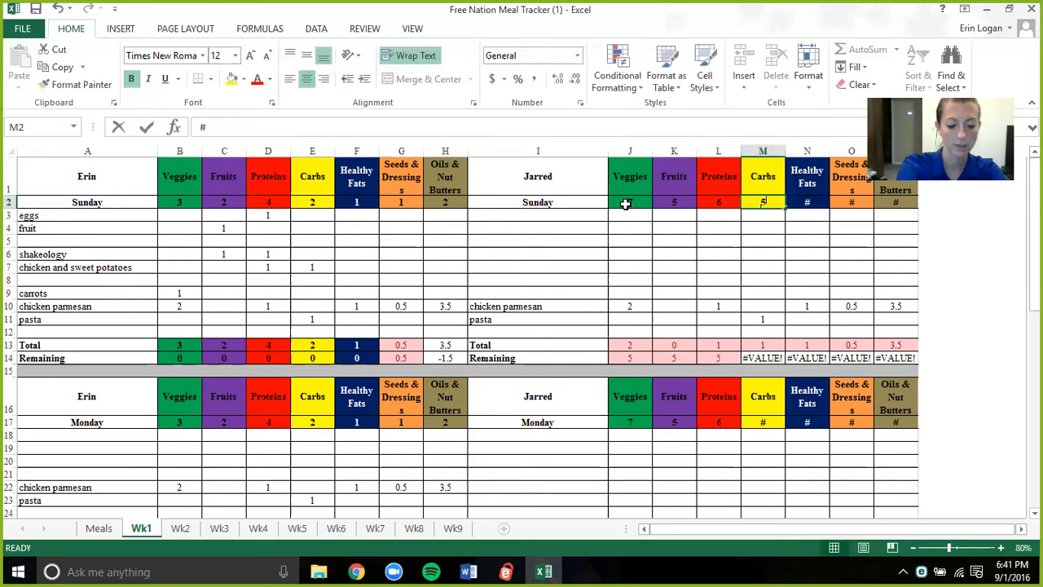
# - Complete the second person's Sunday allowances with 5 carbs, 1 healthy fat, 1 seeds and dressings, and 7 oils and nut butters
pyautogui.write('5')
pyautogui.press('Tab')
pyautogui.write('1')
pyautogui.press('Tab')
pyautogui.write('1')
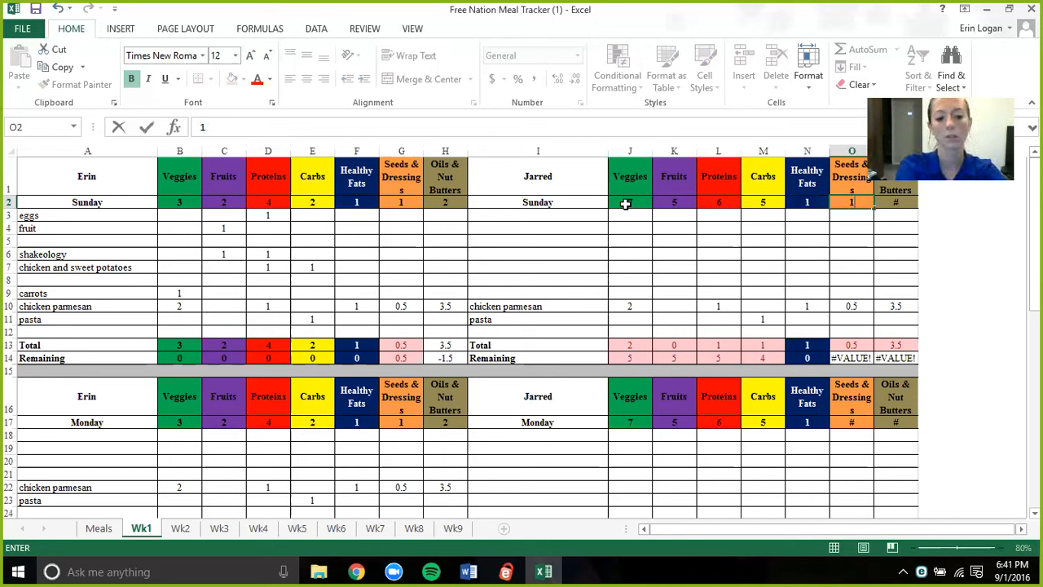
pyautogui.press('Tab')
pyautogui.write('7')
# - Set the veggies for the second person's Sunday chicken parmesan to 4
pyautogui.press('Down')
pyautogui.press('Down')
pyautogui.press('Down')
pyautogui.press('Down')
pyautogui.press('Down')
pyautogui.press('Down')
pyautogui.press('Down')
pyautogui.press('Left')
pyautogui.press('Left')
pyautogui.press('Left')
pyautogui.press('Left')
pyautogui.press('Left')
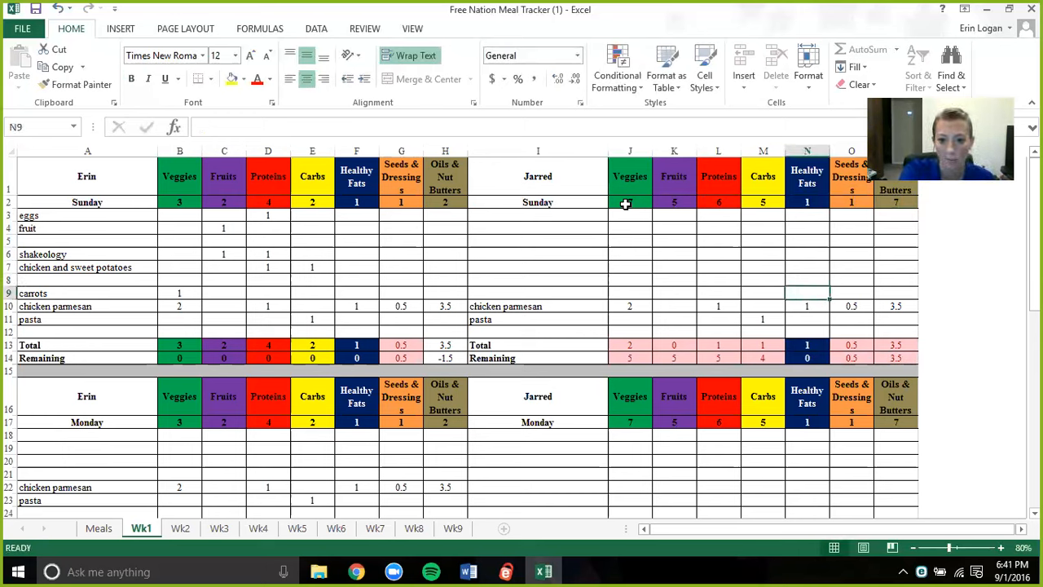
pyautogui.press('Down')
pyautogui.press('Left')
pyautogui.write('4')
pyautogui.press('Return')
pyautogui.press('Right')
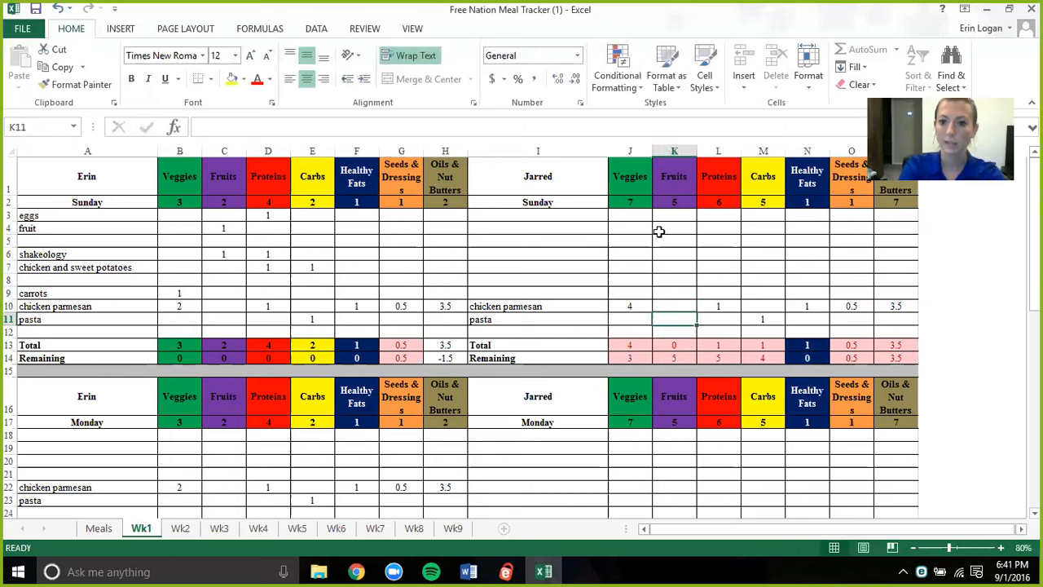
pyautogui.click(692, 261)
pyautogui.press('Right')
pyautogui.press('Right')
pyautogui.press('Right')
pyautogui.press('Right')
pyautogui.press('Right')
pyautogui.press('Right')
pyautogui.press('Right')
pyautogui.press('Right')
pyautogui.press('Right')
pyautogui.press('Left')
pyautogui.press('Left')
pyautogui.press('Left')
pyautogui.press('Left')
pyautogui.press('Left')
pyautogui.press('Right')
pyautogui.press('Right')
pyautogui.press('Right')
pyautogui.press('Right')
pyautogui.press('Right')
pyautogui.press('Right')
pyautogui.press('Right')
pyautogui.press('Right')
pyautogui.press('Right')
pyautogui.press('Right')
pyautogui.press('Right')
pyautogui.press('Right')
pyautogui.press('Right')
pyautogui.press('Right')
pyautogui.press('Right')
pyautogui.press('Right')
pyautogui.press('Right')
pyautogui.press('Right')
pyautogui.press('Right')
pyautogui.press('Right')
pyautogui.press('Left')
pyautogui.press('Left')
pyautogui.press('Left')
pyautogui.press('Left')
pyautogui.press('Left')
pyautogui.press('Left')
pyautogui.press('Left')
pyautogui.press('Left')
pyautogui.press('Right')
pyautogui.press('Right')
pyautogui.press('Right')
pyautogui.press('Right')
pyautogui.press('Right')
pyautogui.press('Right')
pyautogui.press('Right')
pyautogui.press('Right')
pyautogui.press('Right')
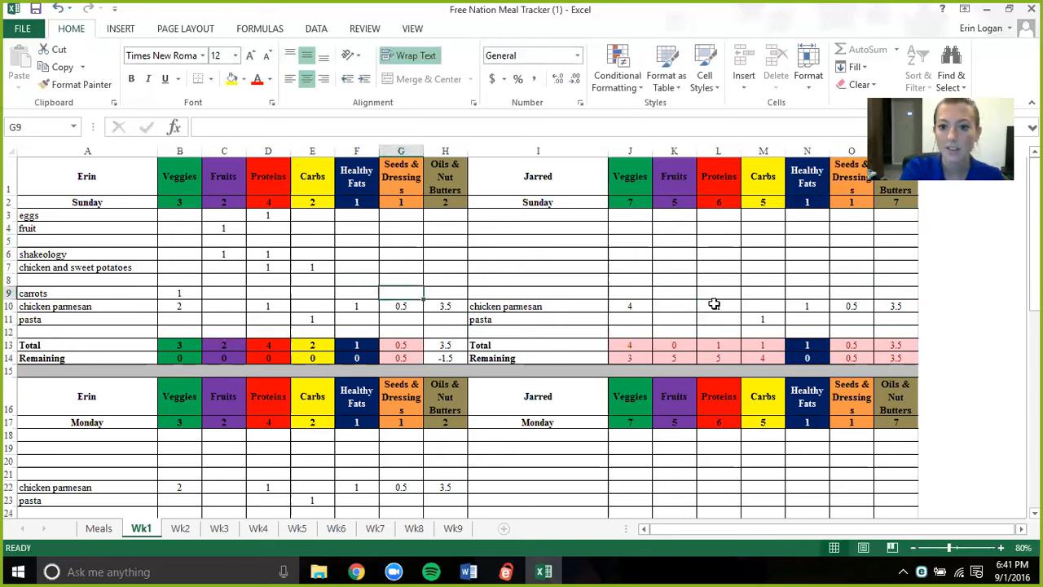
# - Set the second person's chicken parmesan to 2 proteins, 2 healthy fats, 1 seeds and dressings, and 7 oils and nut butters
pyautogui.click(715, 306)
pyautogui.write('2')
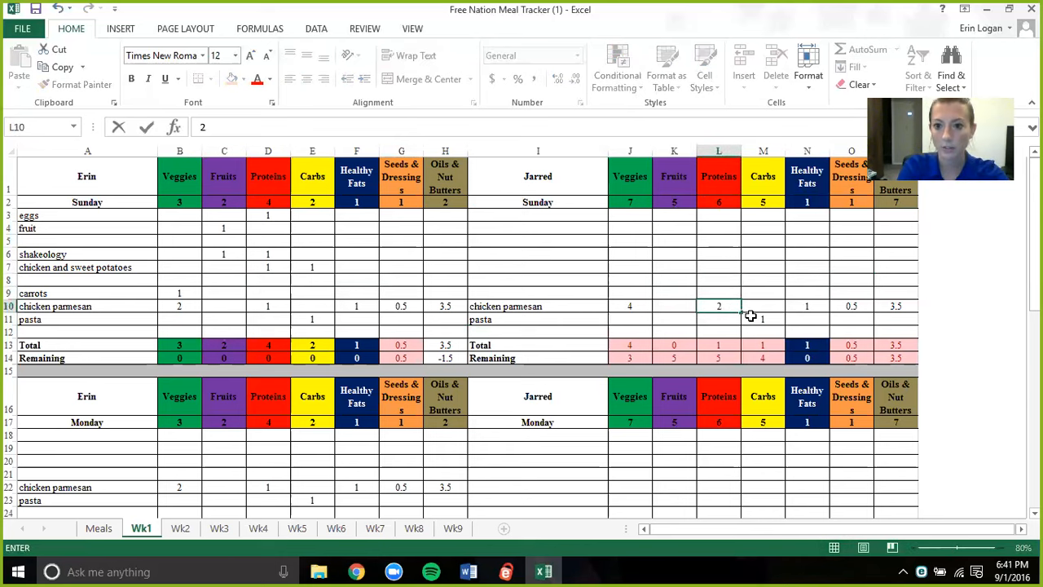
pyautogui.click(803, 308)
pyautogui.write('2')
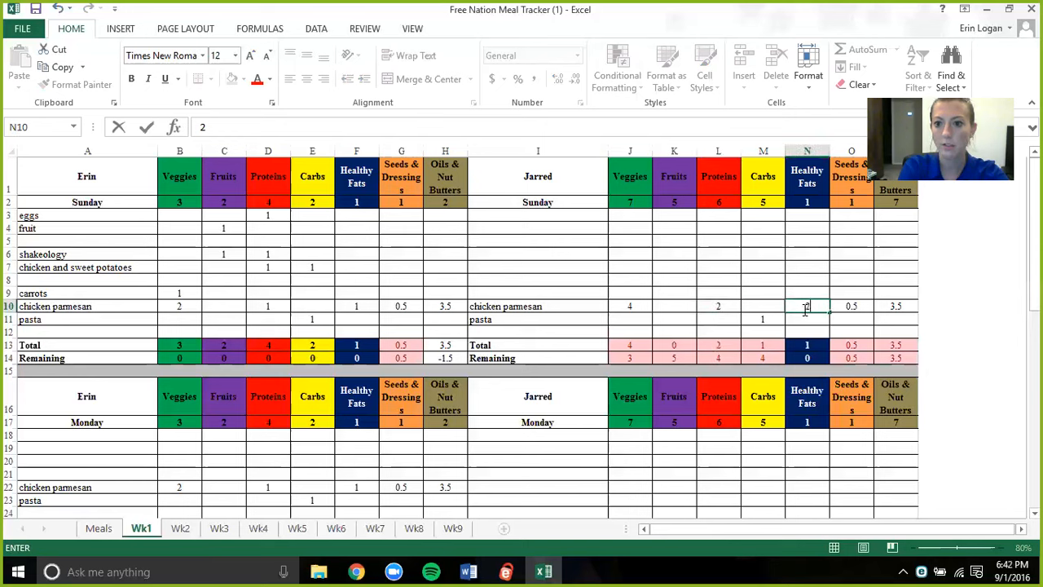
pyautogui.click(855, 306)
pyautogui.press('BackSpace')
pyautogui.press('Tab')
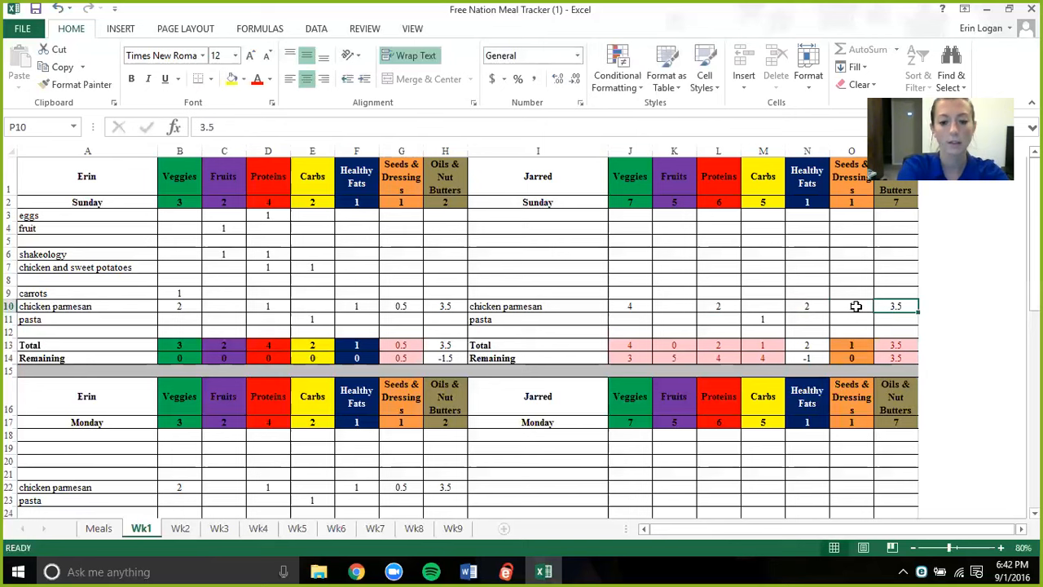
pyautogui.write('7')
# - Set the carbs for the second person's Sunday pasta to 2
pyautogui.click(789, 321)
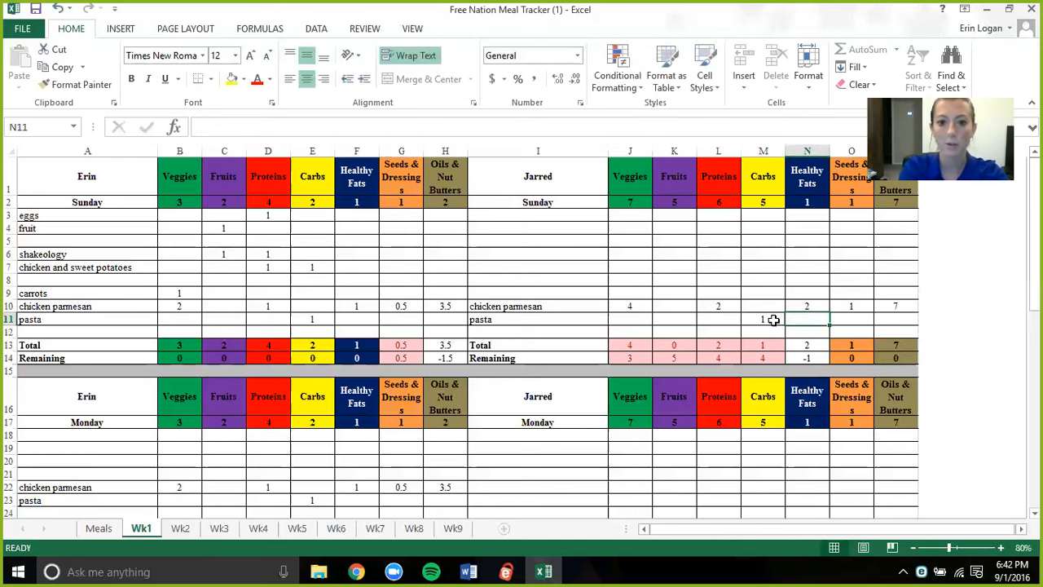
pyautogui.click(774, 320)
pyautogui.write('2')
pyautogui.press('Return')
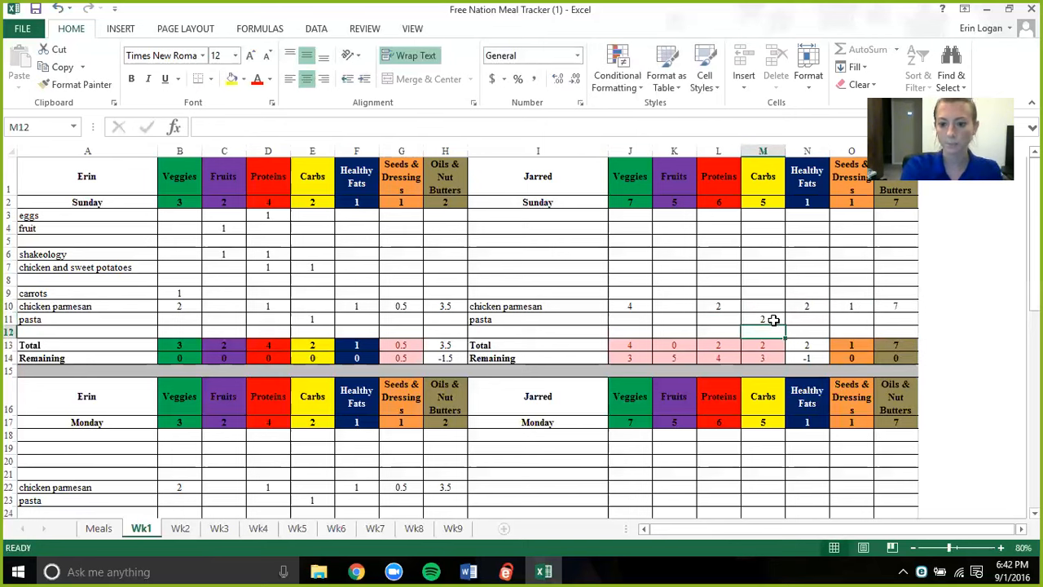
# - Copy the first person's shakeology and chicken and sweet potatoes rows into the second person's Sunday log, starting at cell I6
pyautogui.press('Up')
pyautogui.press('Up')
pyautogui.press('Up')
pyautogui.press('Up')
pyautogui.press('Left')
pyautogui.press('Left')
pyautogui.press('Left')
pyautogui.press('Left')
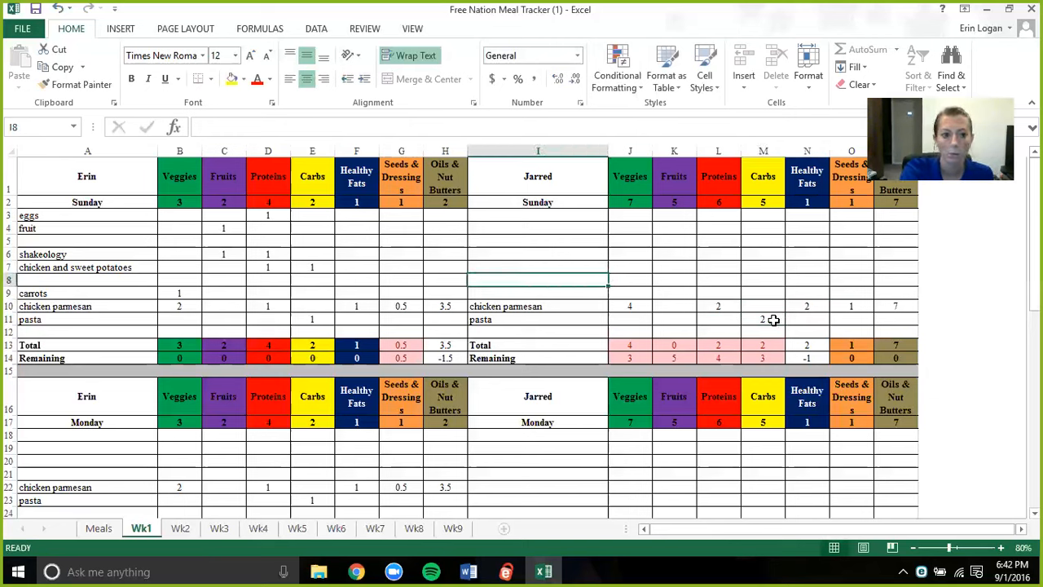
pyautogui.moveTo(144, 266); pyautogui.dragTo(326, 256)
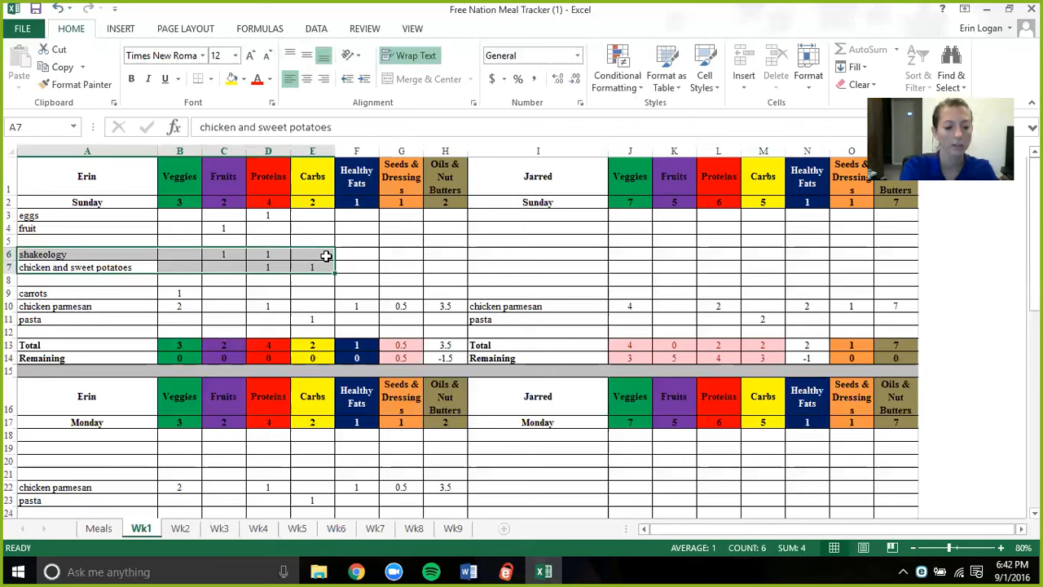
pyautogui.hotkey('ctrl', 'c')
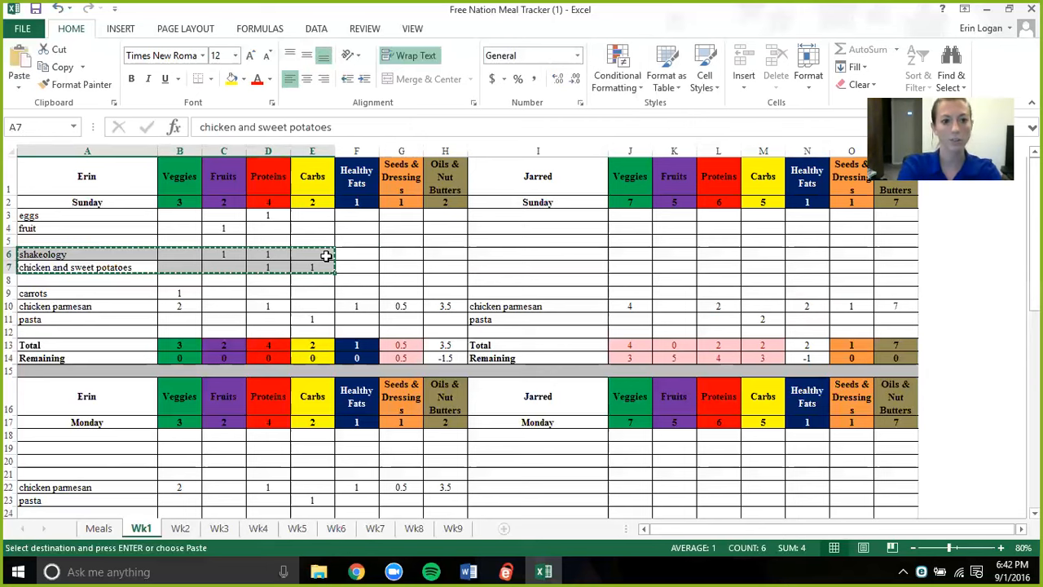
pyautogui.click(521, 255)
pyautogui.hotkey('ctrl', 'v')
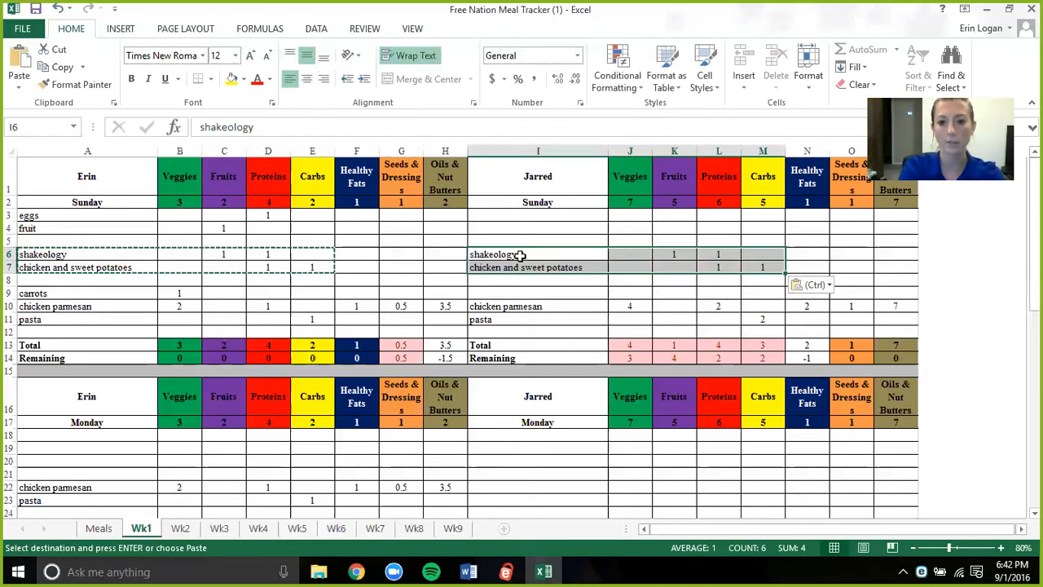
# - Set the second person's shakeology row to 2 veggies and 2 fruits
pyautogui.click(592, 268)
pyautogui.click(636, 254)
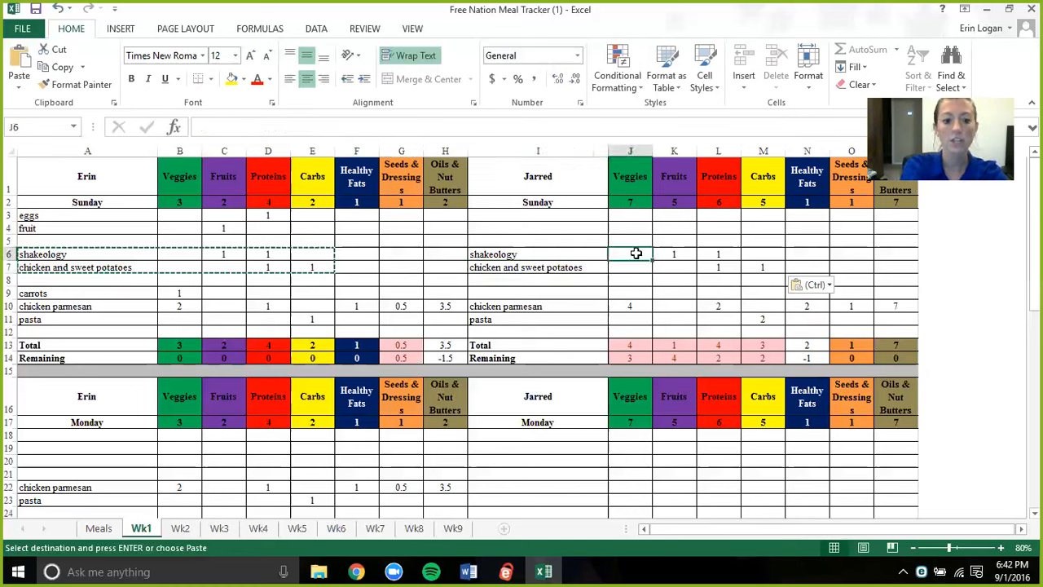
pyautogui.write('2')
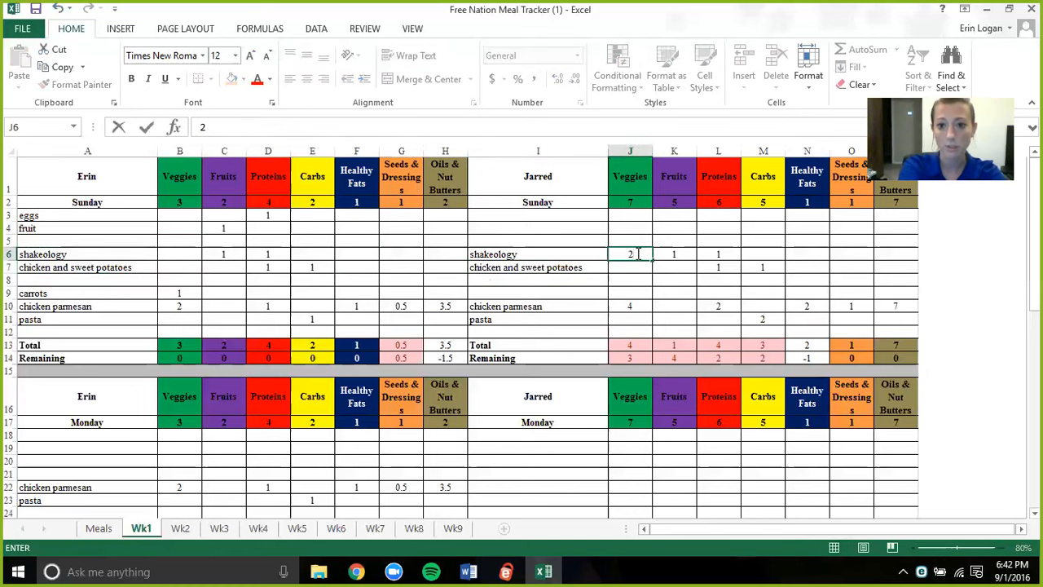
pyautogui.press('Tab')
pyautogui.write('2')
pyautogui.press('Return')
# - Log "eggs with vegetables" in cell I3 for the second person with 1 veggie and 2 proteins
pyautogui.click(554, 216)
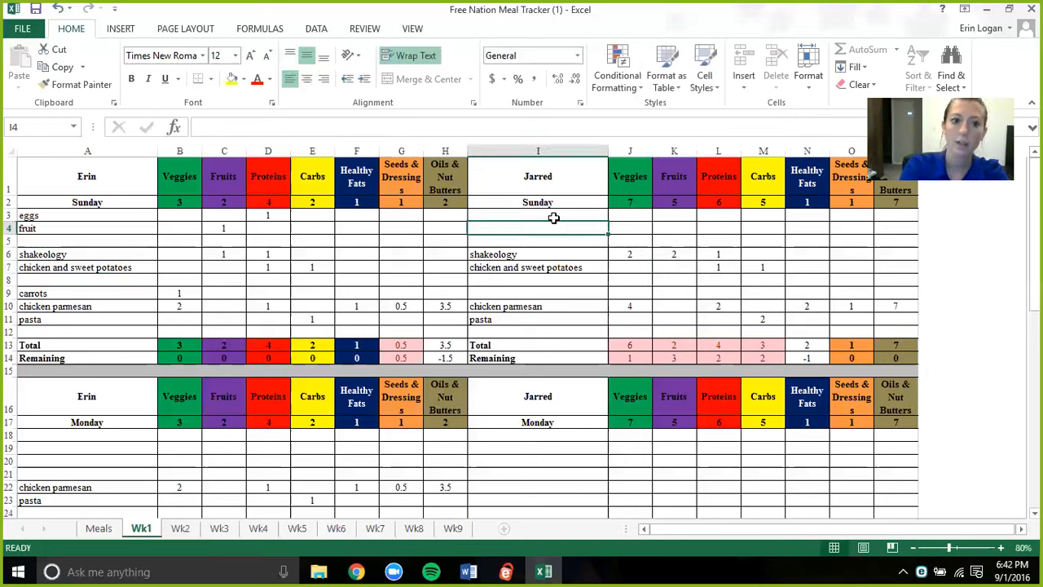
pyautogui.write('eggs')
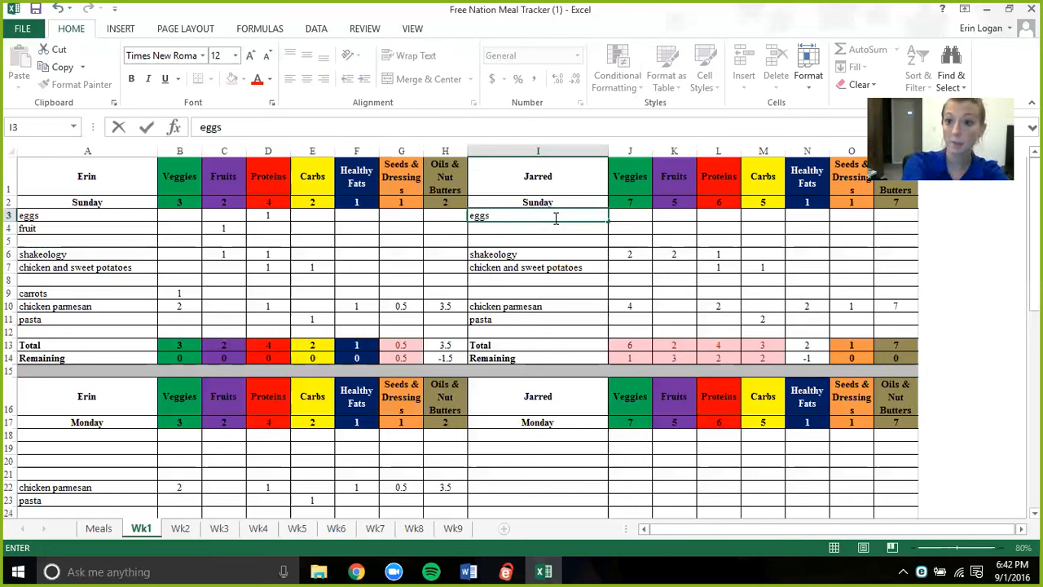
pyautogui.write(' w')
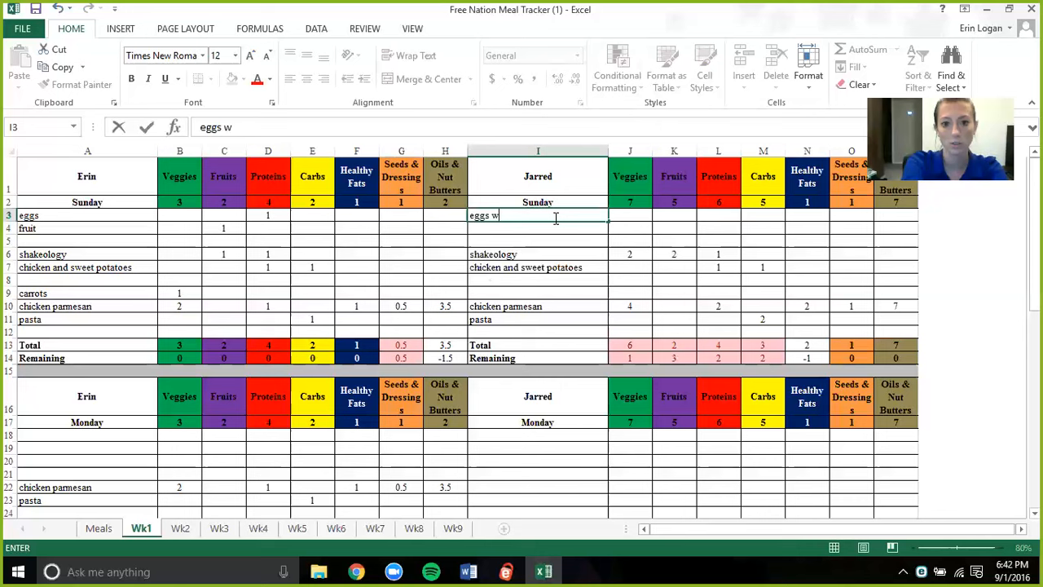
pyautogui.write('ith vegetables')
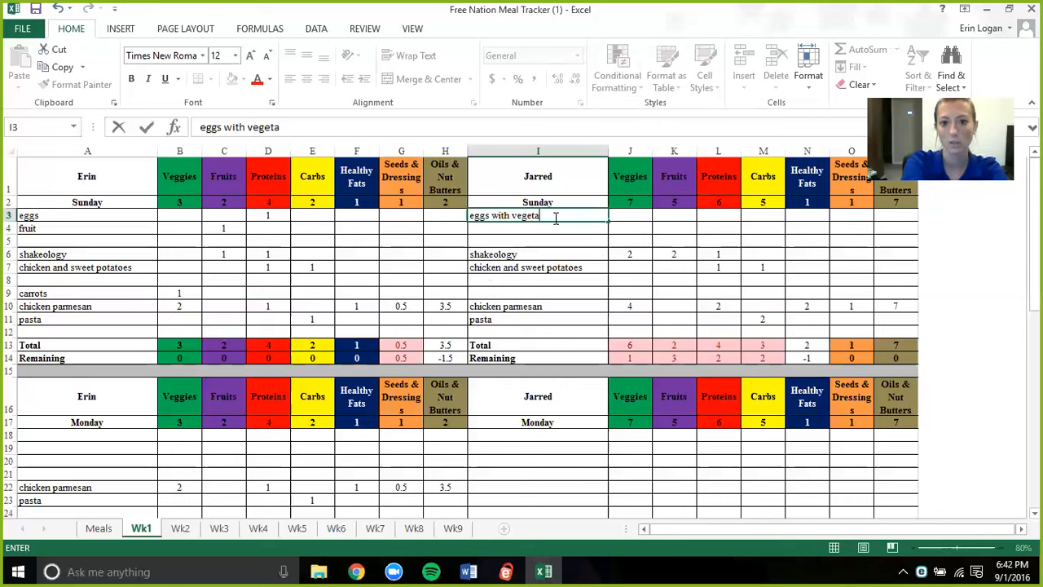
pyautogui.press('Tab')
pyautogui.write('1')
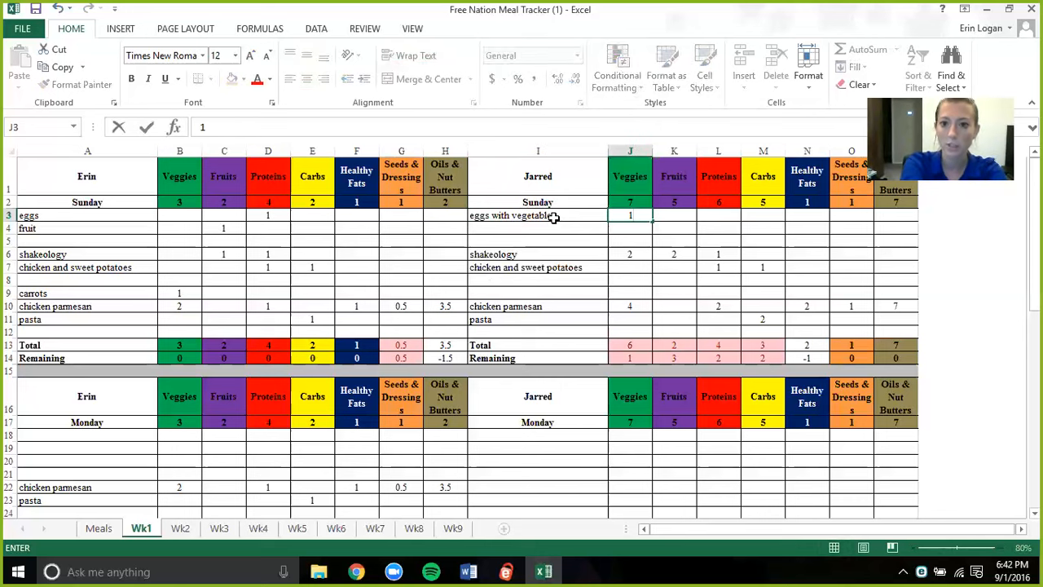
pyautogui.press('Tab')
pyautogui.press('Tab')
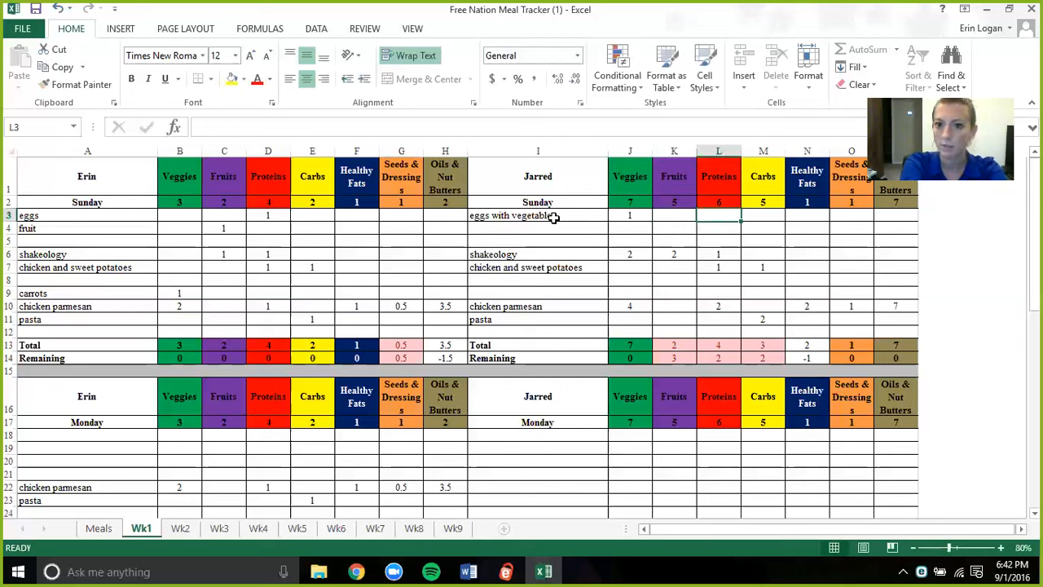
pyautogui.write('2')
# - Log "fruit" in cell I4, below the eggs with vegetables, with 2 fruits
pyautogui.click(559, 233)
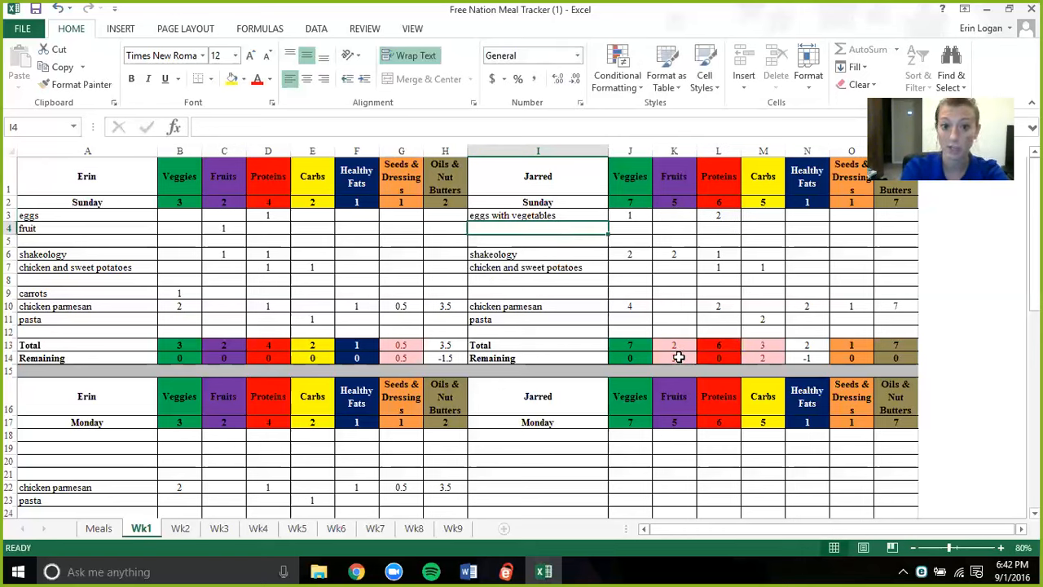
pyautogui.write('fruit')
pyautogui.press('Tab')
pyautogui.press('Tab')
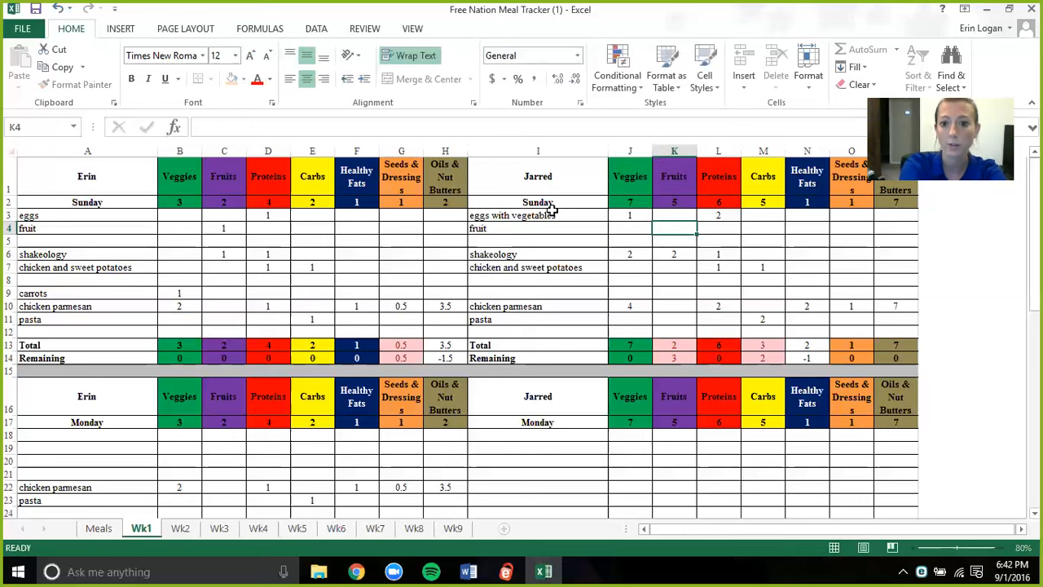
pyautogui.write('2')
pyautogui.press('Return')
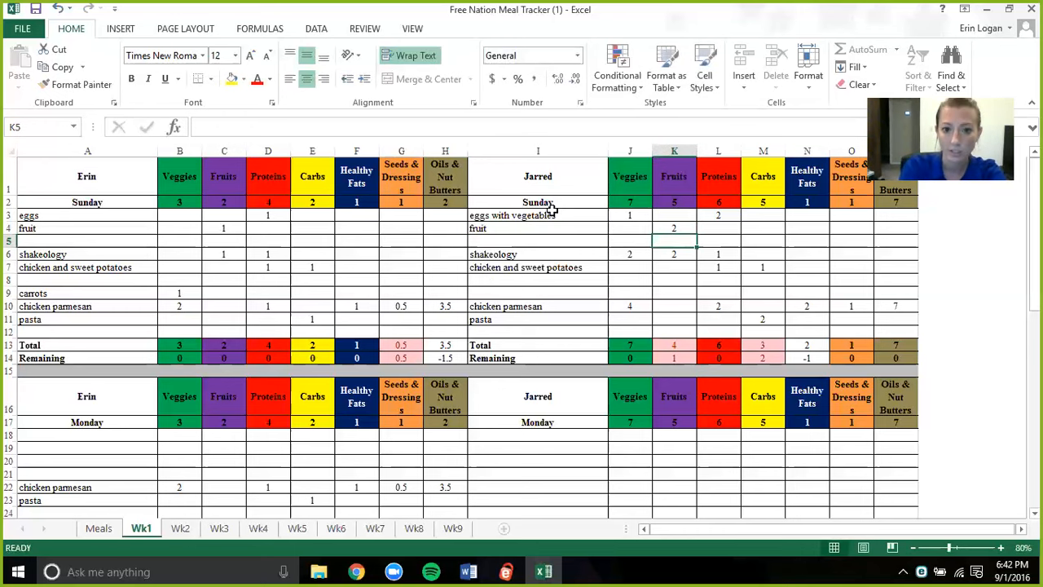
# - Log "fruit" in cell I8, below the second person's chicken and sweet potatoes, with 1 fruit
pyautogui.click(522, 280)
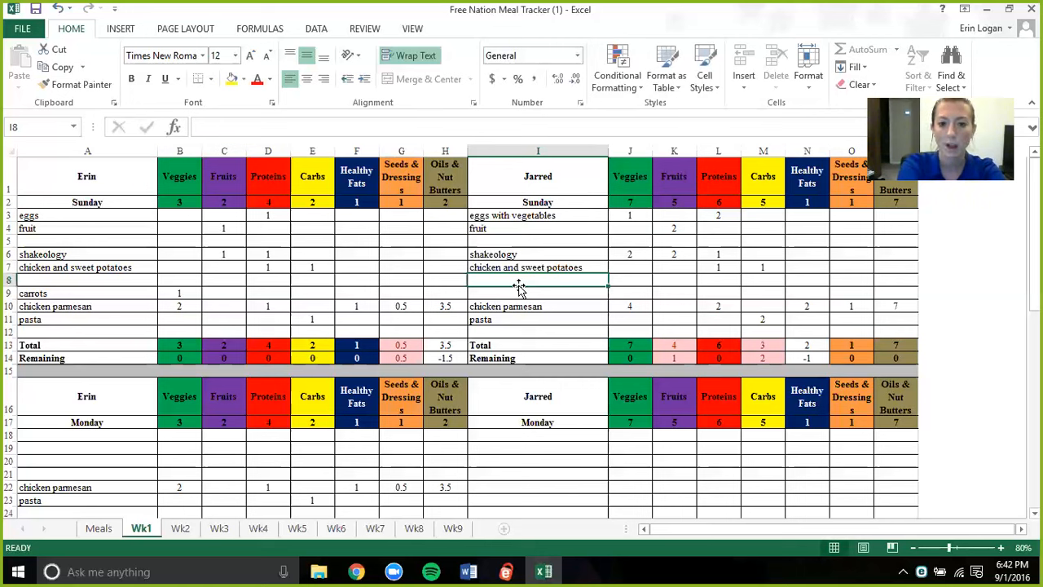
pyautogui.write('fruit')
pyautogui.press('Tab')
pyautogui.press('Tab')
pyautogui.write('1')
pyautogui.press('Return')
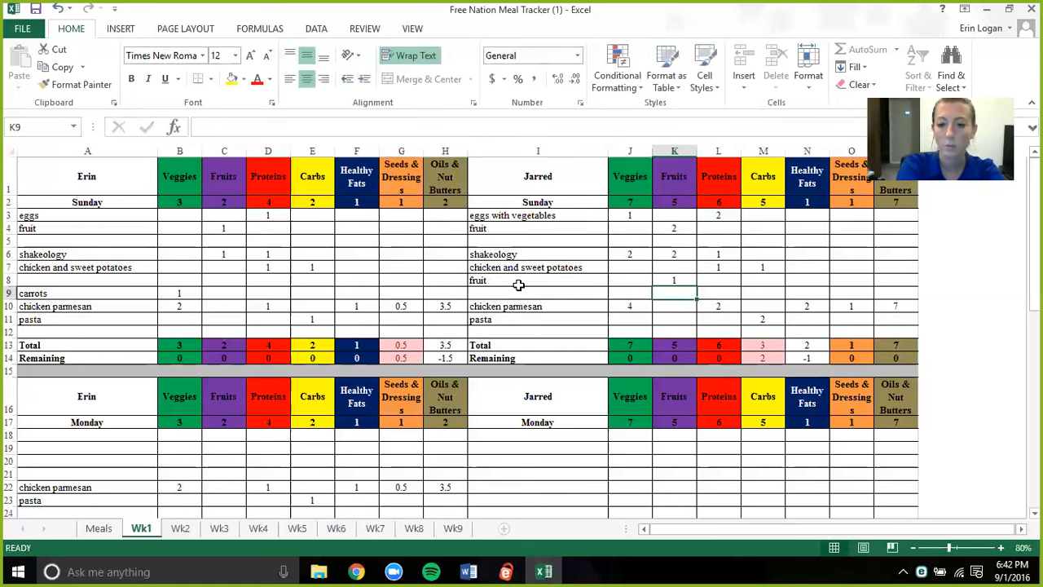
# - Log "garlic bread" in cell I12, below the second person's pasta, with 1 carb
pyautogui.click(568, 331)
pyautogui.write('garlic')
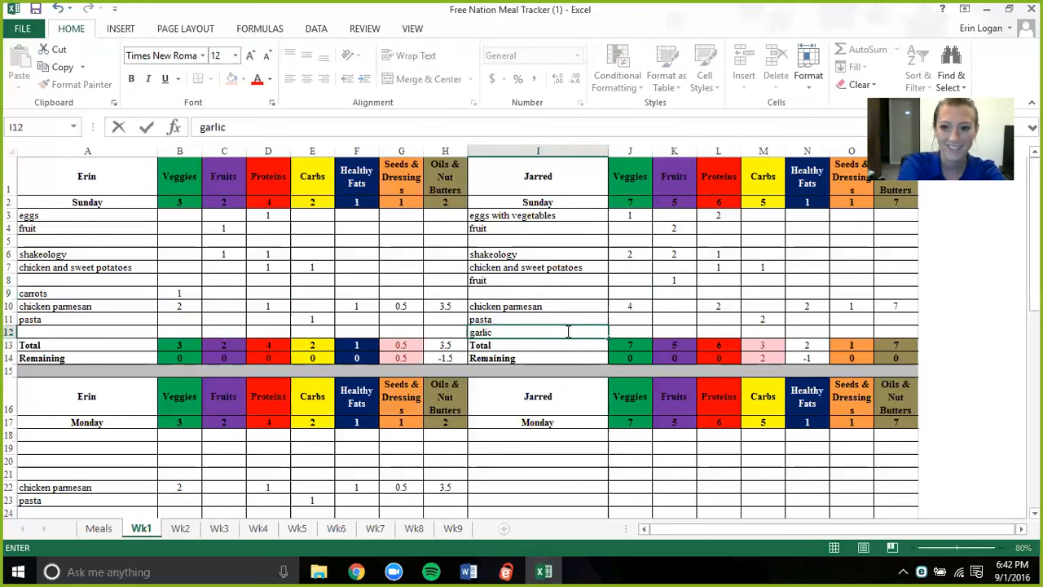
pyautogui.write(' bread')
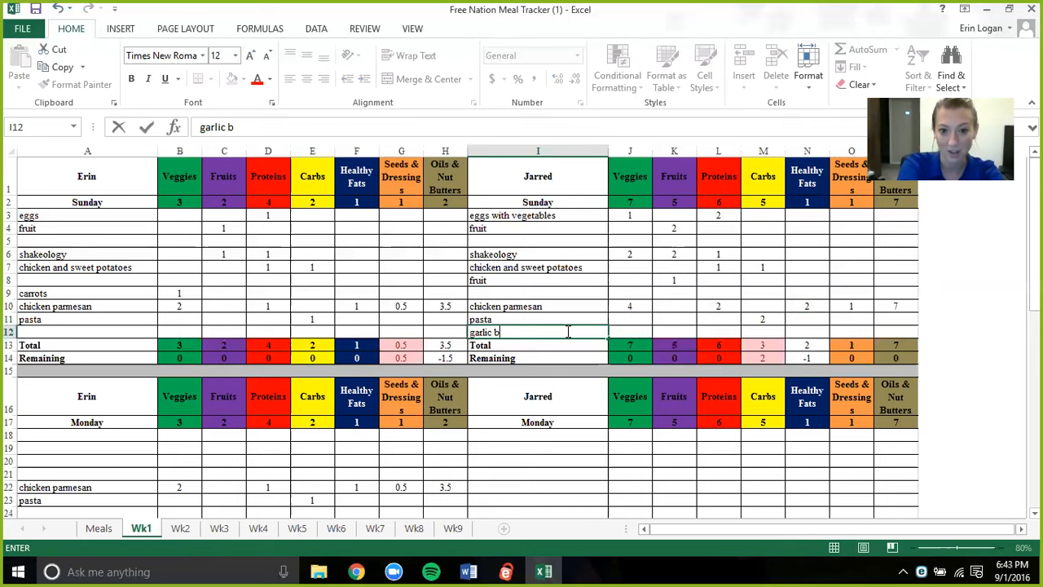
pyautogui.press('Tab')
pyautogui.press('Tab')
pyautogui.press('Tab')
pyautogui.press('Tab')
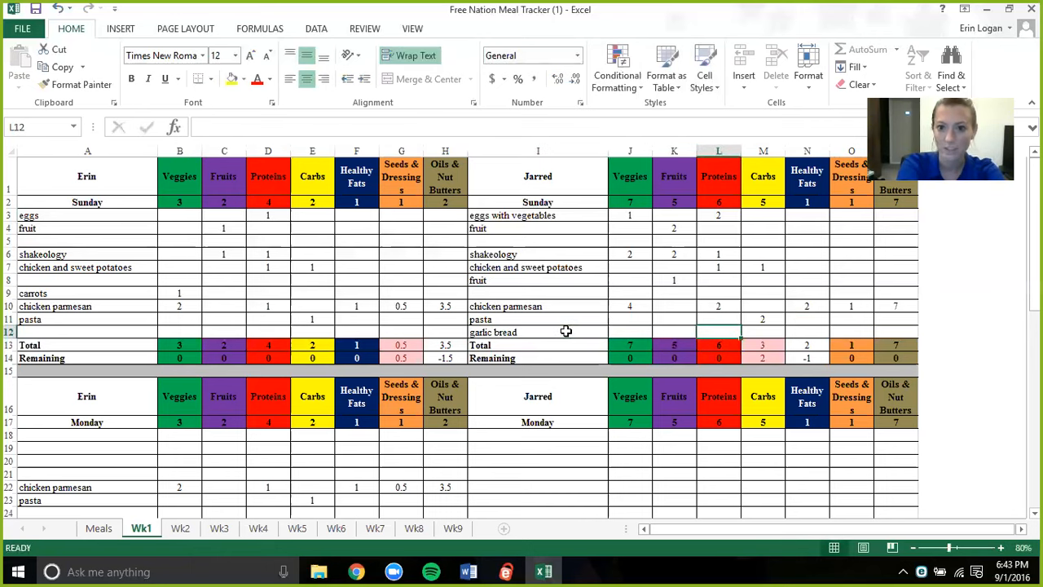
pyautogui.write('1')
pyautogui.press('Down')
pyautogui.press('Down')
pyautogui.press('Down')
pyautogui.press('Down')
pyautogui.press('Down')
pyautogui.press('Down')
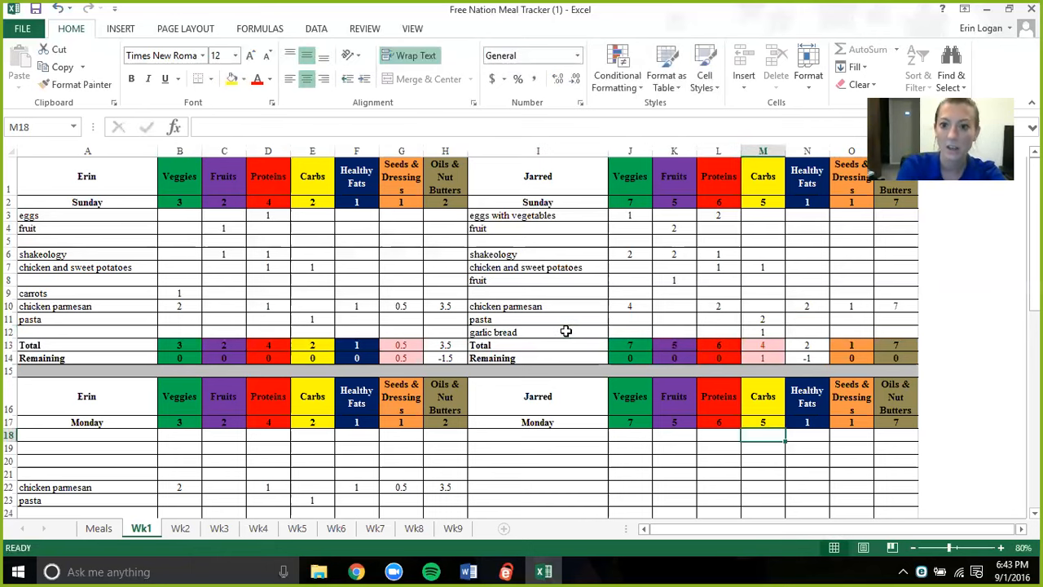
# - Set the carbs for the second person's chicken and sweet potatoes to 2
pyautogui.click(758, 266)
pyautogui.write('1')
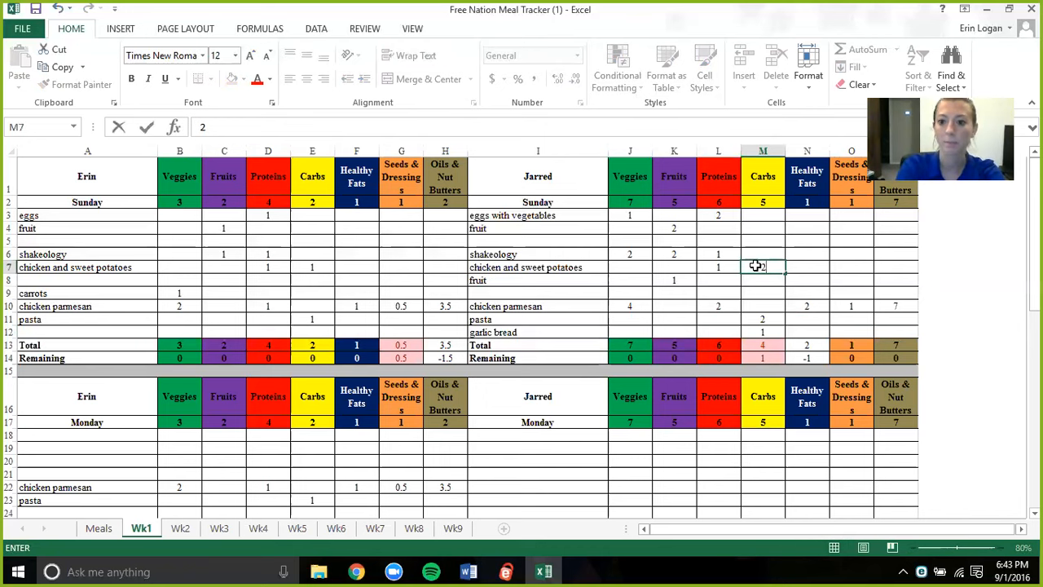
pyautogui.press('BackSpace')
pyautogui.write('2')
pyautogui.press('Return')
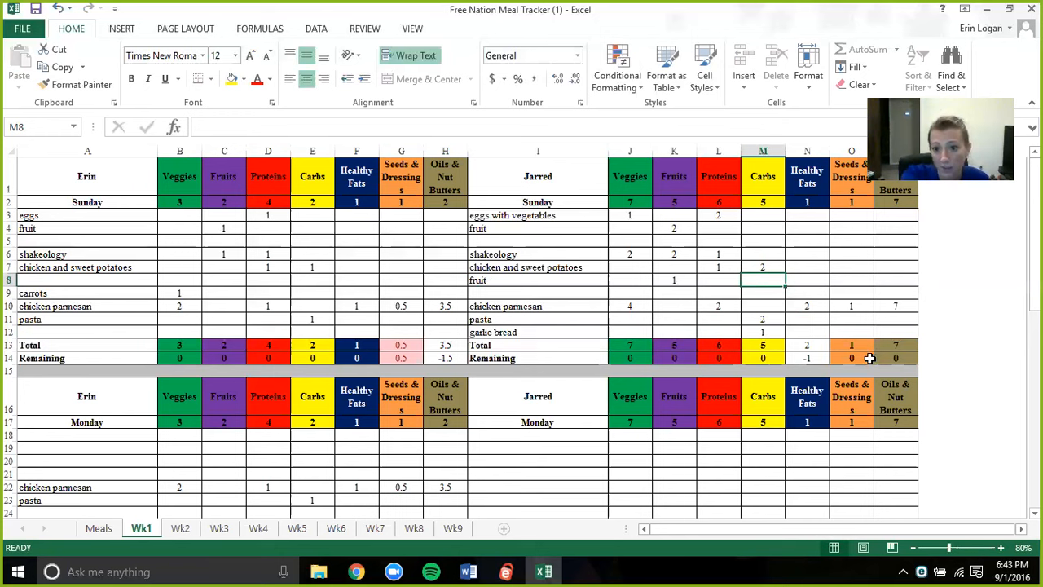
pyautogui.click(543, 240)
pyautogui.click(524, 306)
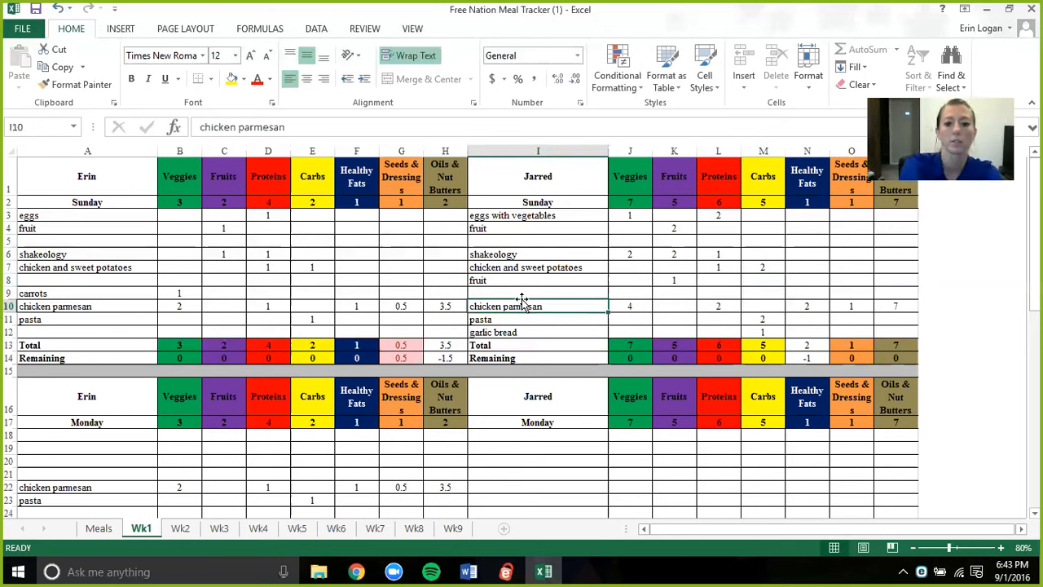
pyautogui.click(523, 297)
pyautogui.write('seeds')
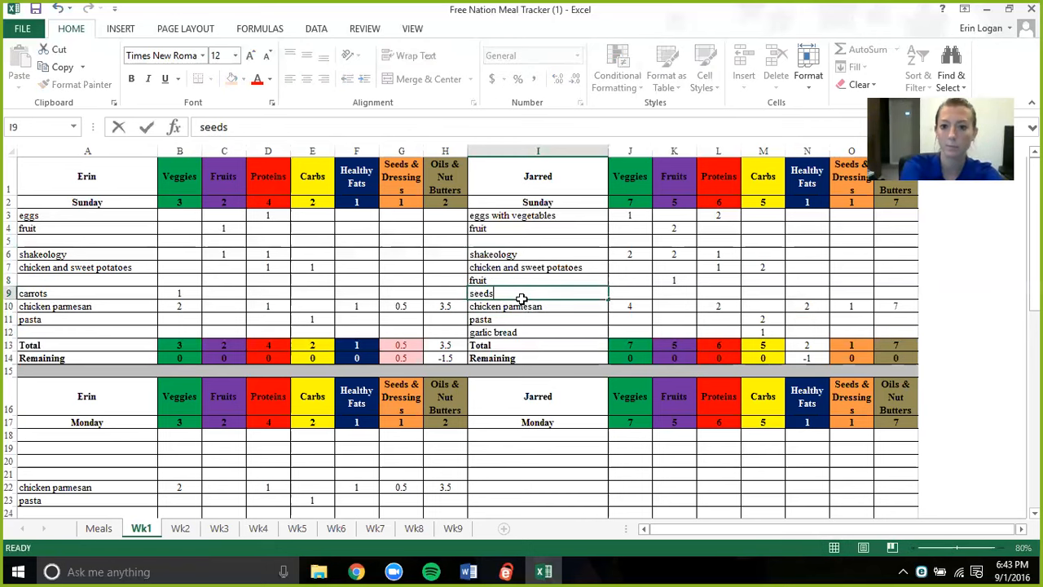
pyautogui.press('Tab')
pyautogui.press('Tab')
pyautogui.press('Tab')
pyautogui.press('Tab')
pyautogui.press('Tab')
pyautogui.press('Tab')
pyautogui.write('1')
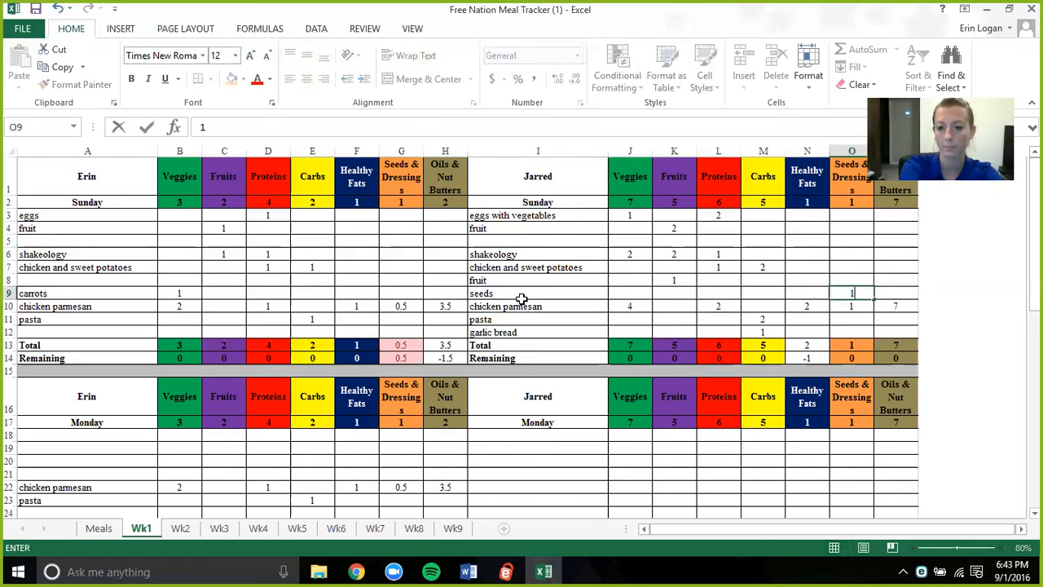
pyautogui.press('BackSpace')
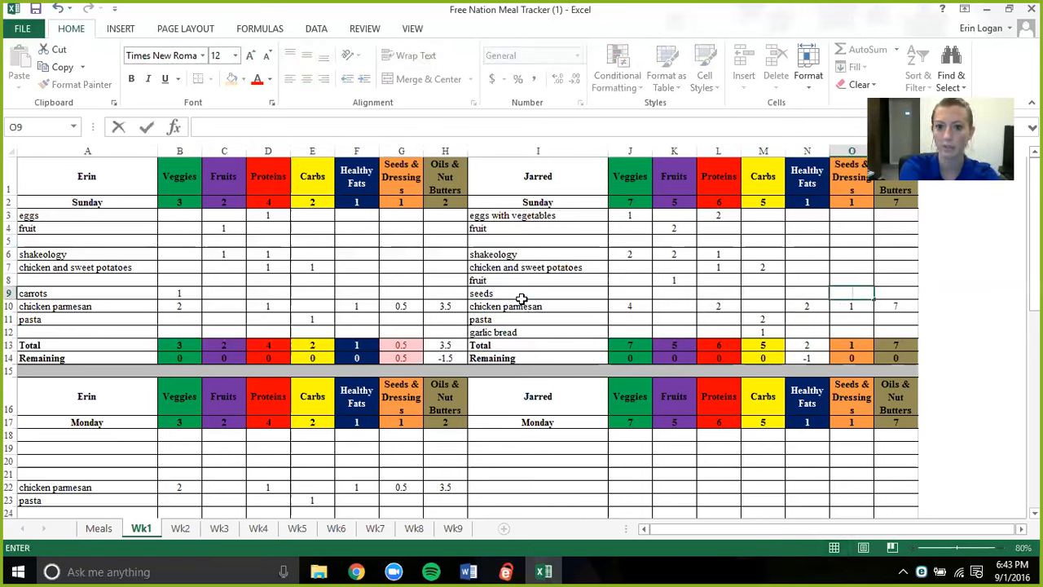
pyautogui.press('Escape')
pyautogui.press('Left')
pyautogui.press('Left')
pyautogui.press('Left')
pyautogui.press('Left')
pyautogui.press('Left')
pyautogui.press('Left')
pyautogui.press('Left')
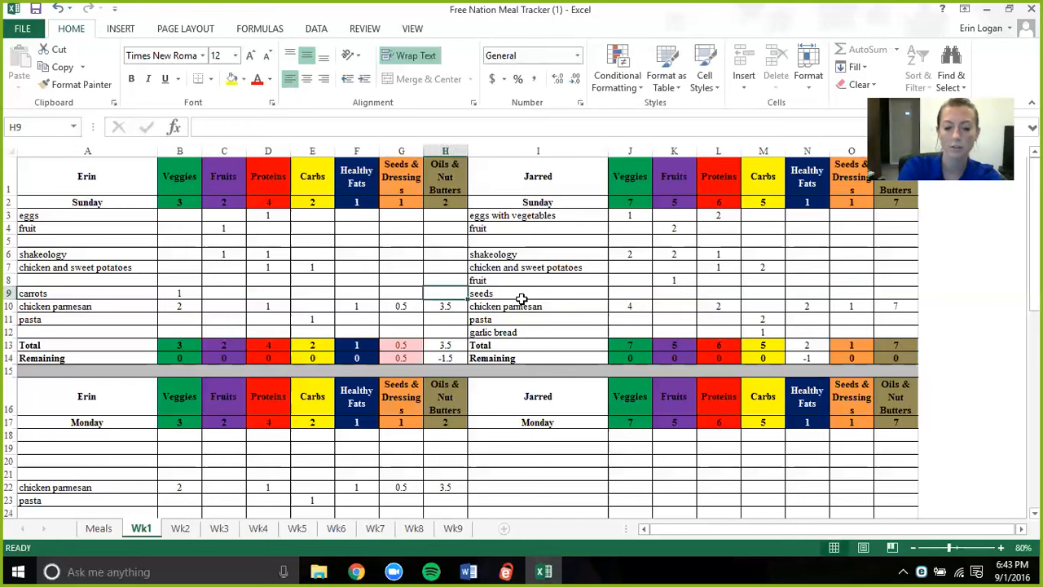
pyautogui.write('0')
pyautogui.press('BackSpace')
pyautogui.click(515, 295)
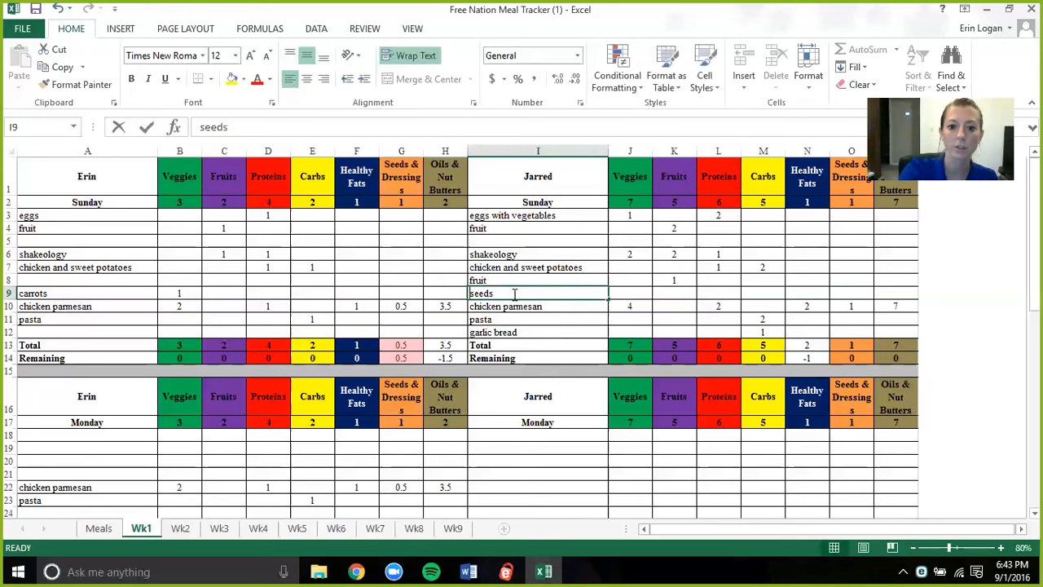
pyautogui.press('BackSpace')
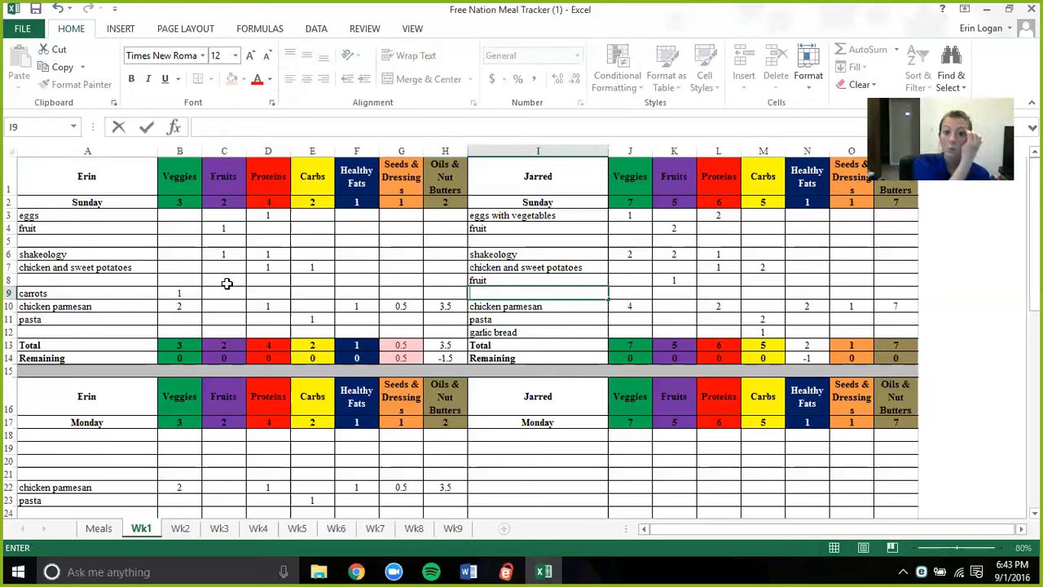
# - Delete the empty row 5 between the fruit and shakeology entries in the Sunday block
pyautogui.click(11, 240)
pyautogui.click(12, 241)
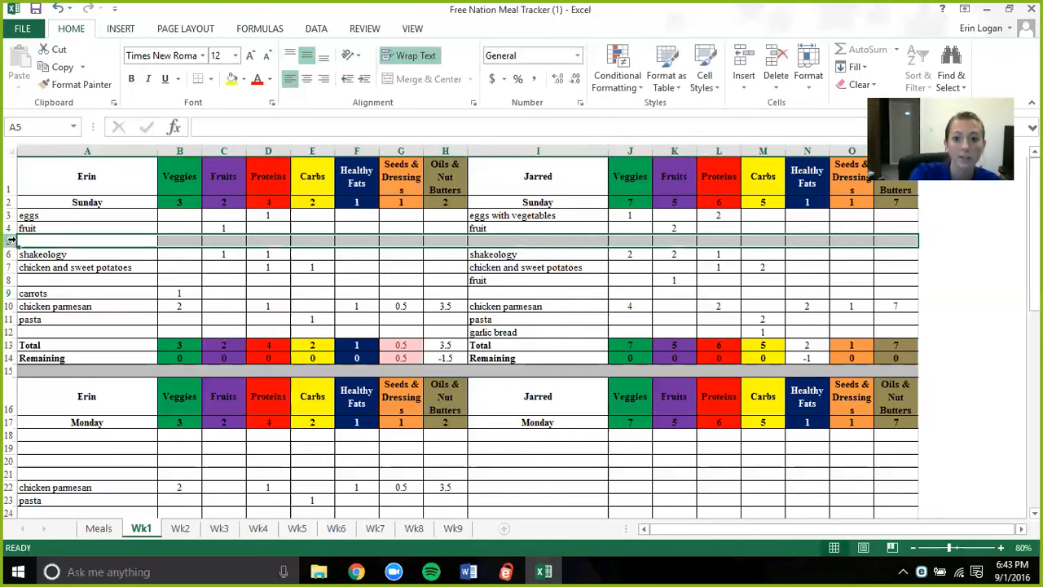
pyautogui.rightClick(11, 241)
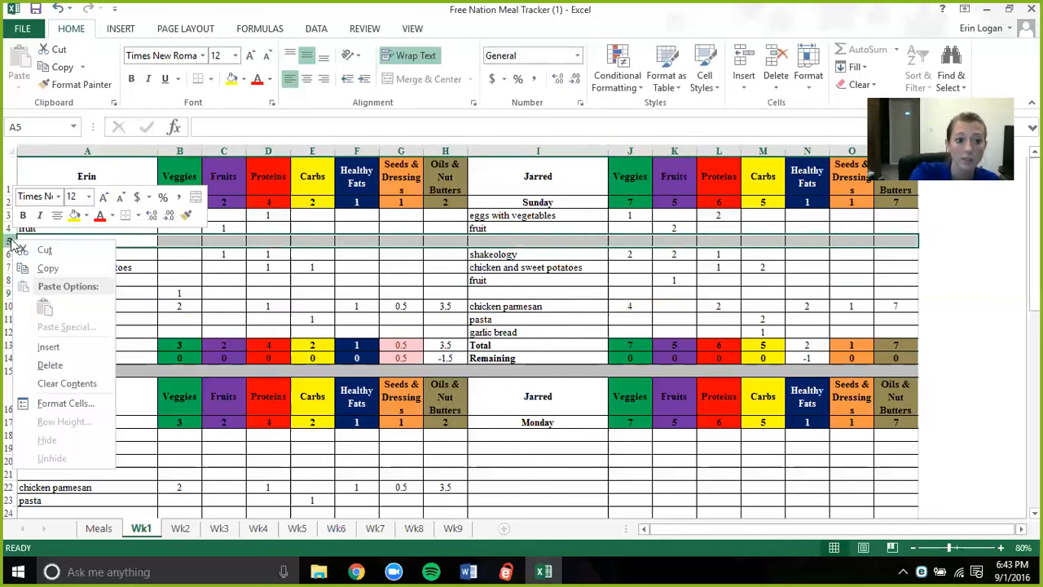
pyautogui.click(49, 364)
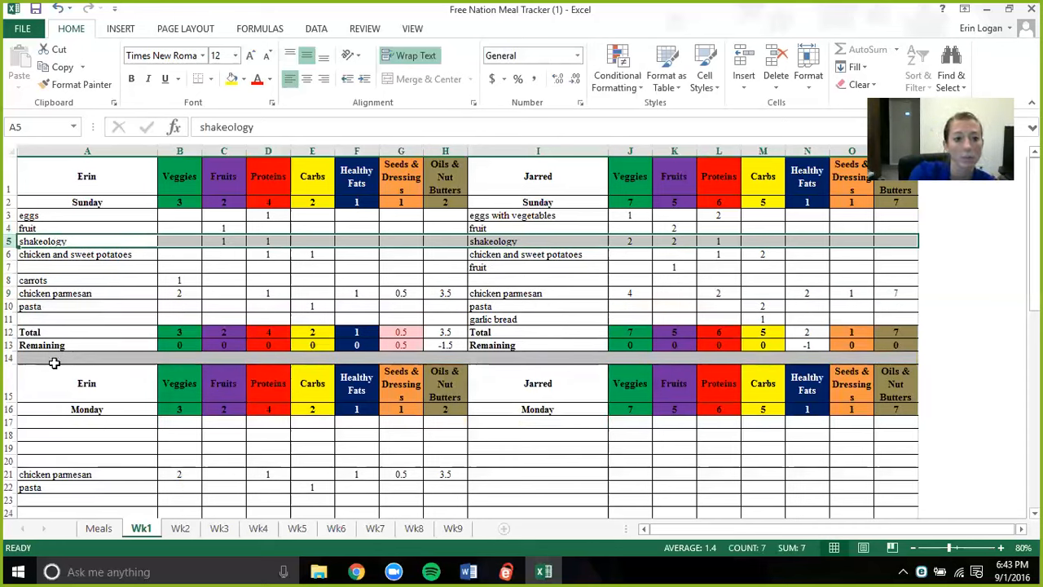
# - Insert two blank rows at row 7, directly below the Sunday chicken and sweet potatoes entries
pyautogui.click(11, 267)
pyautogui.rightClick(11, 269)
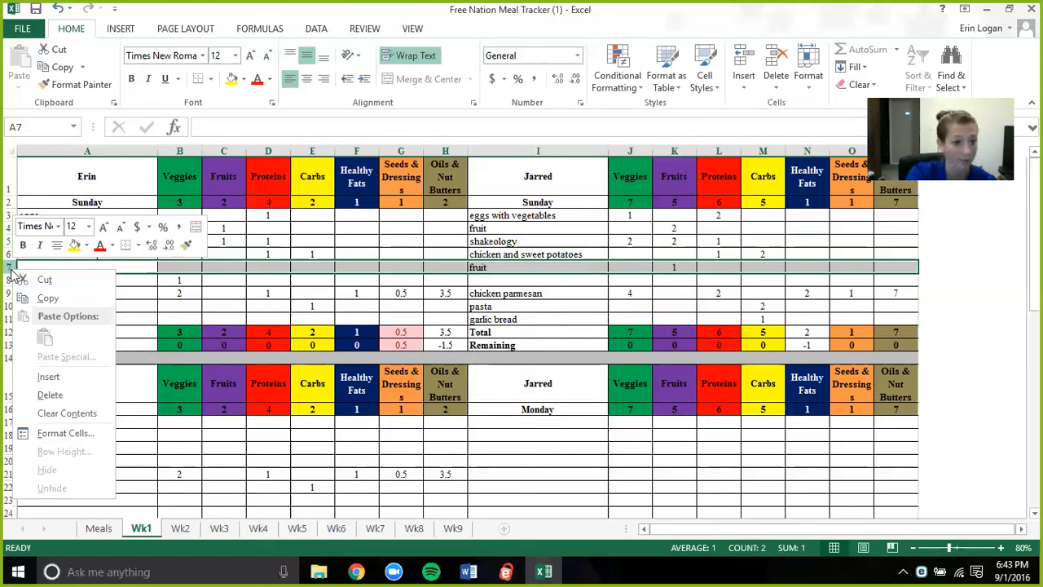
pyautogui.click(47, 377)
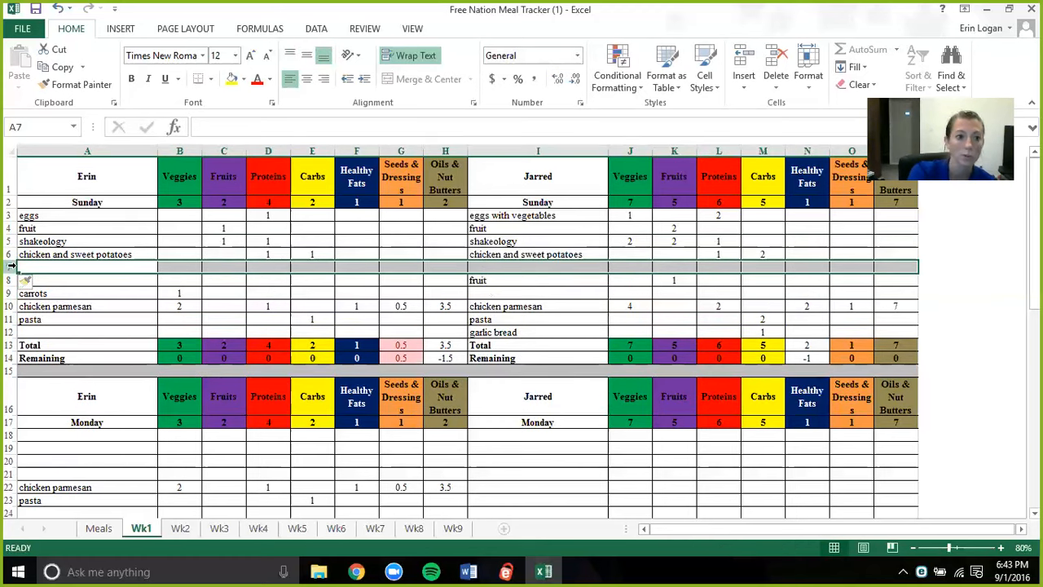
pyautogui.rightClick(12, 269)
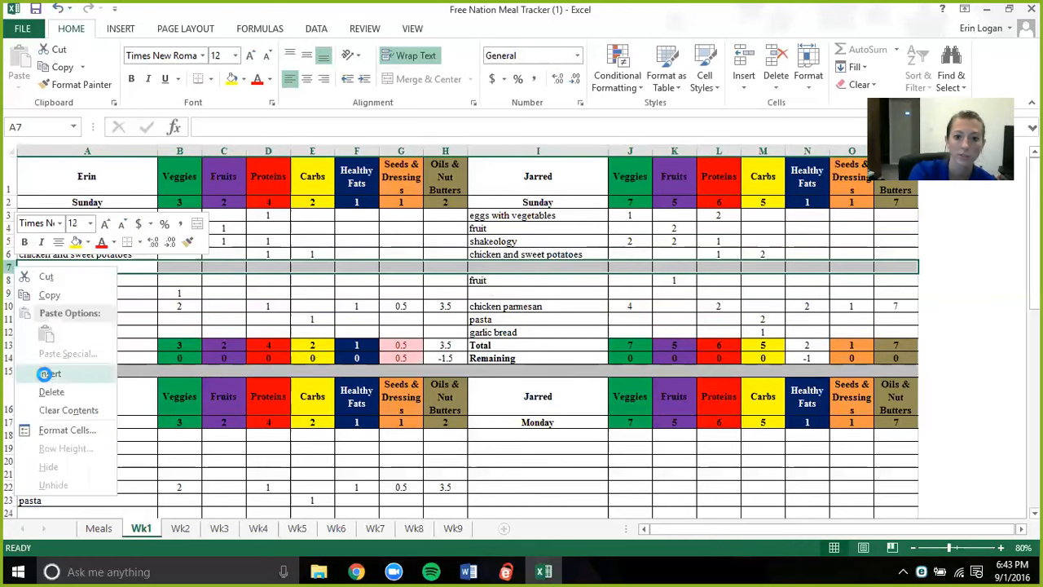
pyautogui.click(45, 373)
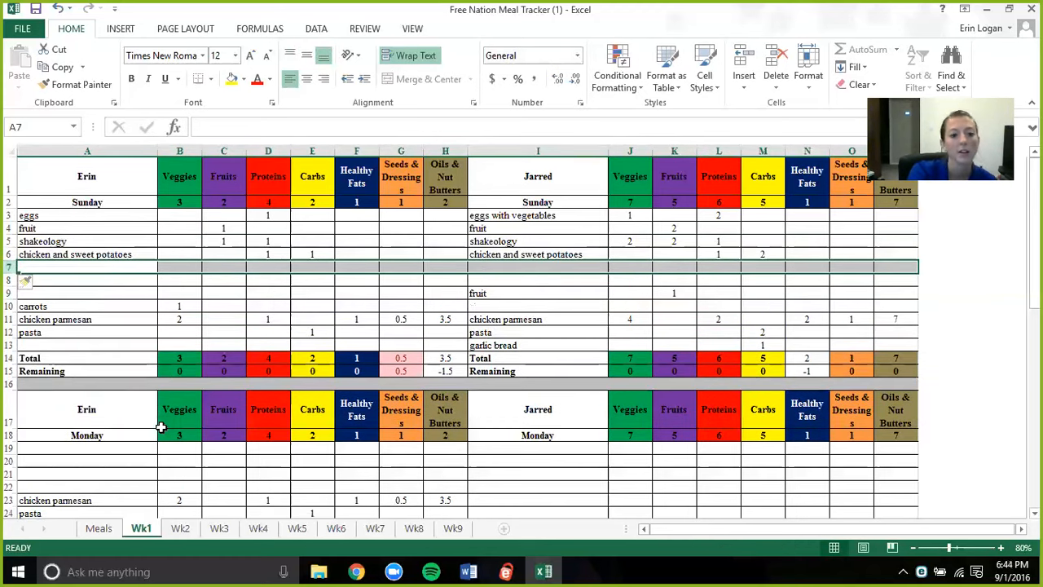
pyautogui.click(131, 447)
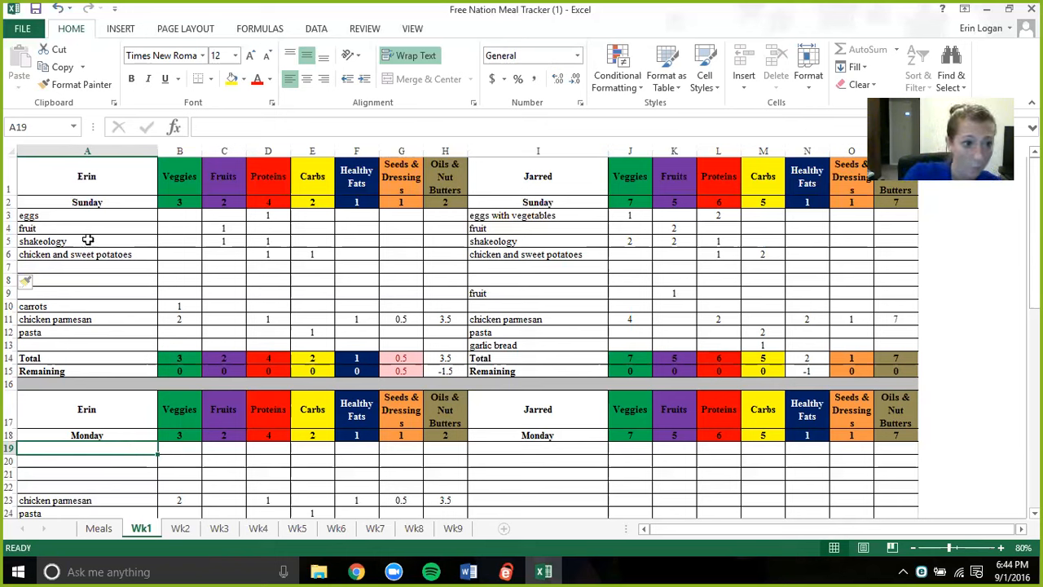
# - Copy the first person's Sunday chicken parmesan entry with its food-group counts into row 2 of the Meals sheet
pyautogui.moveTo(122, 321); pyautogui.dragTo(436, 326)
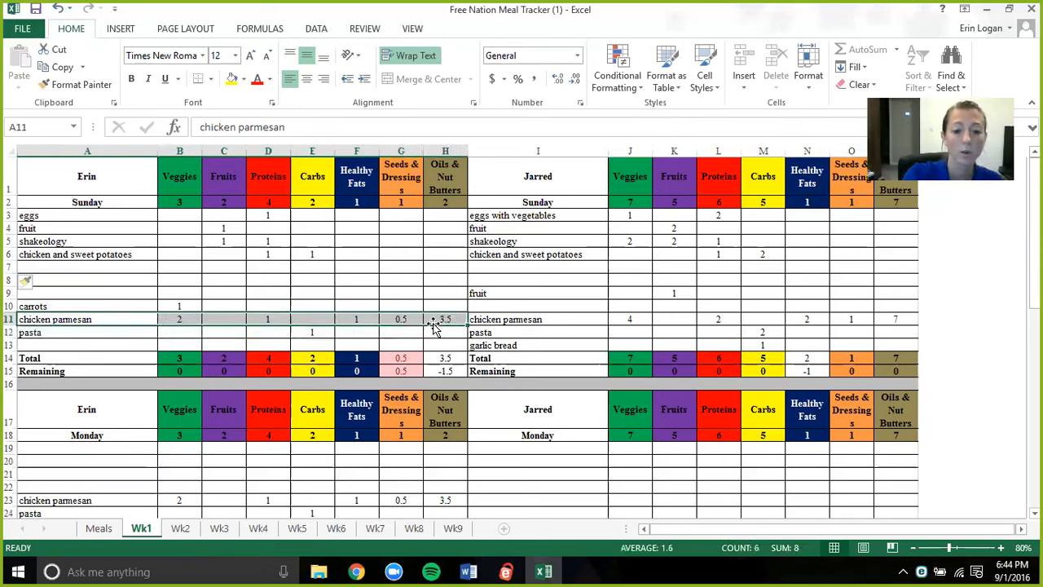
pyautogui.hotkey('ctrl', 'c')
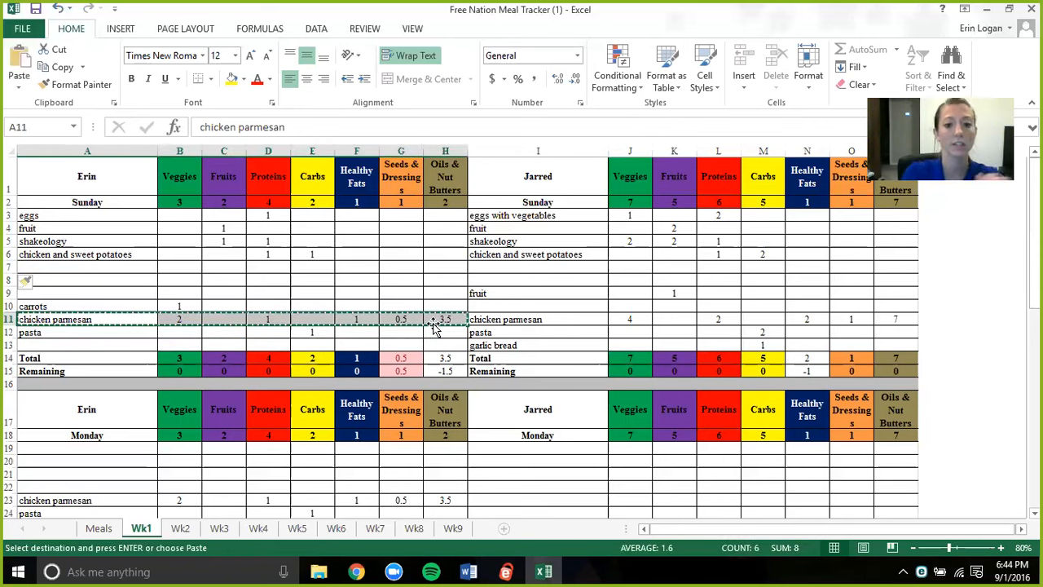
pyautogui.click(100, 528)
pyautogui.click(119, 233)
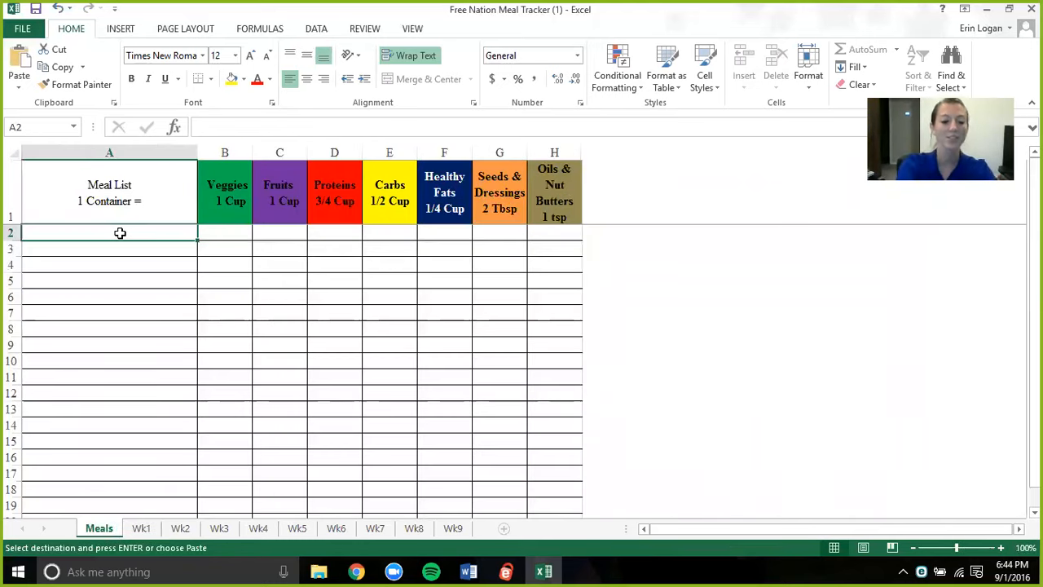
pyautogui.hotkey('ctrl', 'v')
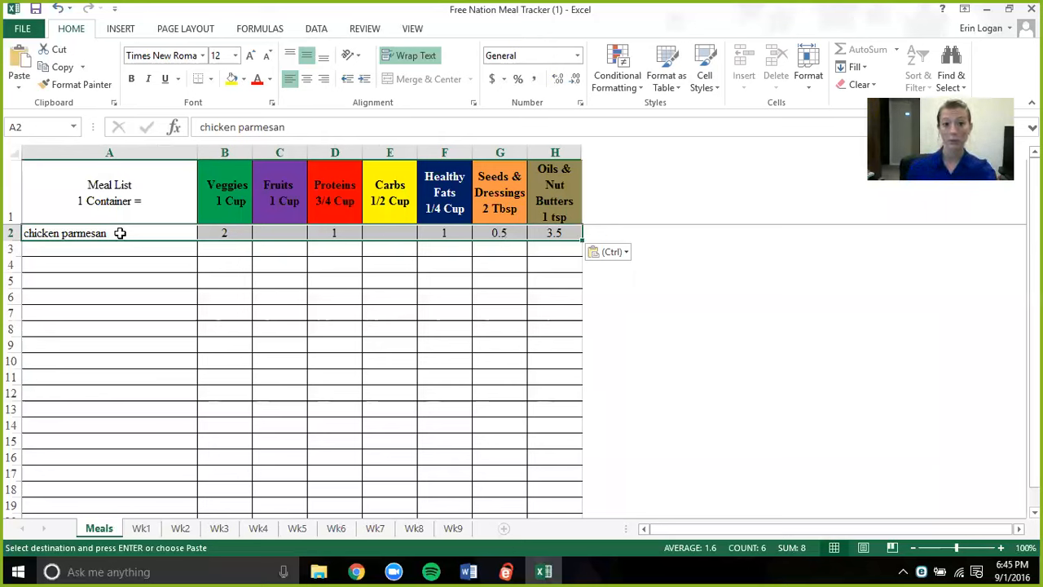
# - Append "(fixate cookbook)" to the chicken parmesan name in the meal list
pyautogui.doubleClick(120, 233)
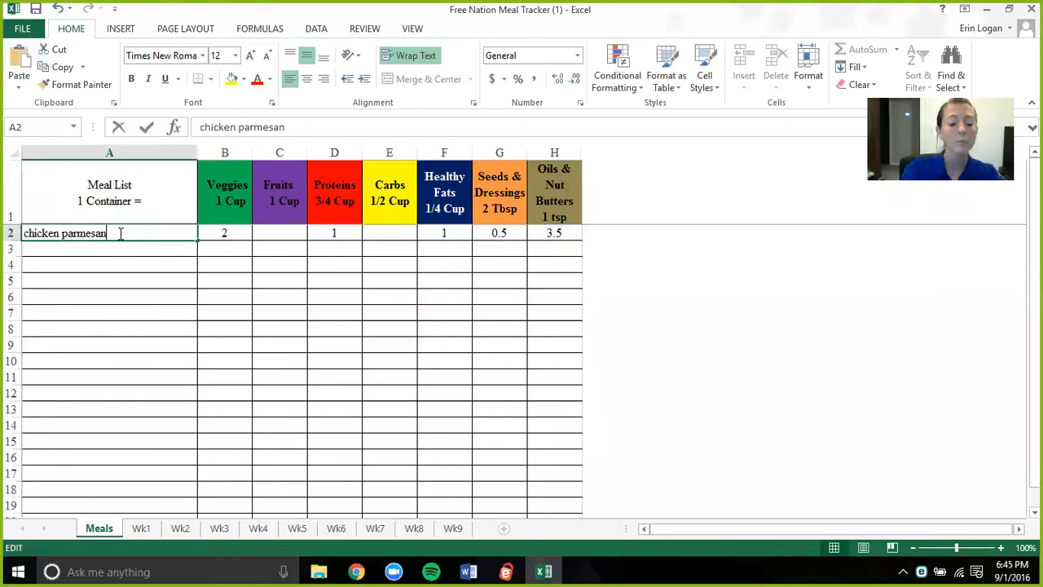
pyautogui.write('(fixate cookbook)')
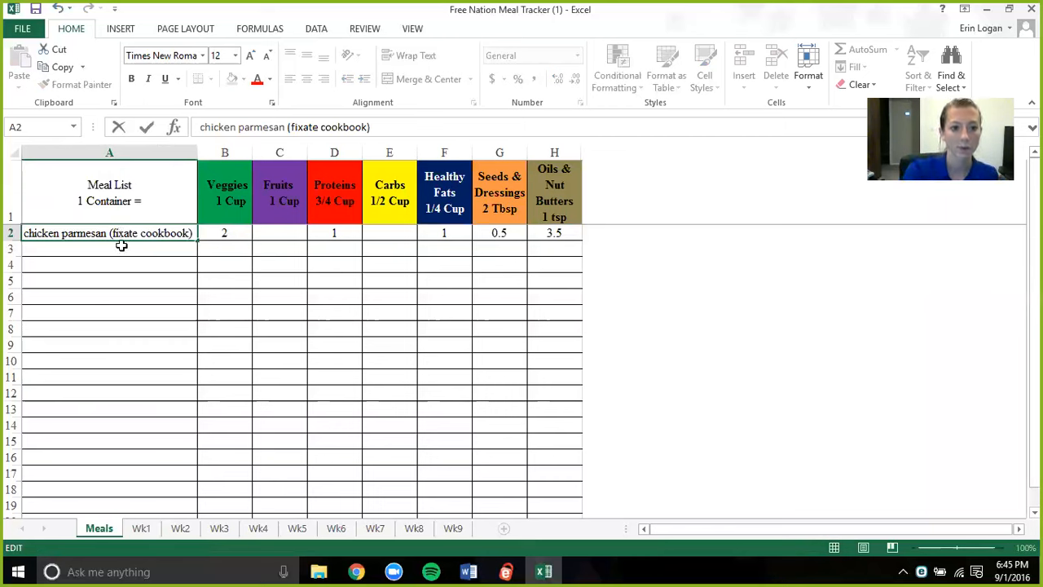
# - Add "quinoa taco bake" to the meal list in cell A3, below the chicken parmesan
pyautogui.click(122, 249)
pyautogui.write('quinoa')
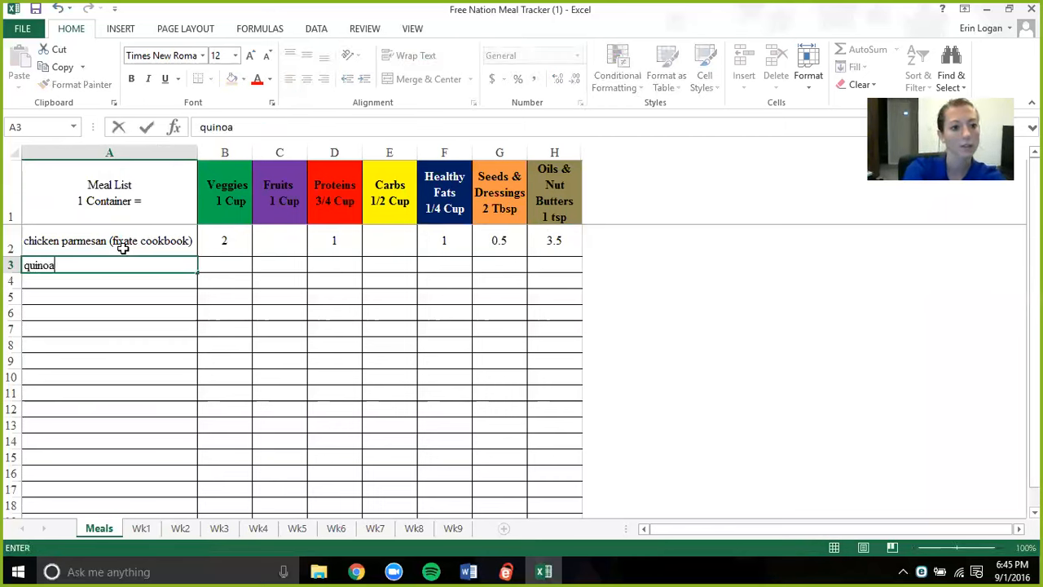
pyautogui.write(' taco ')
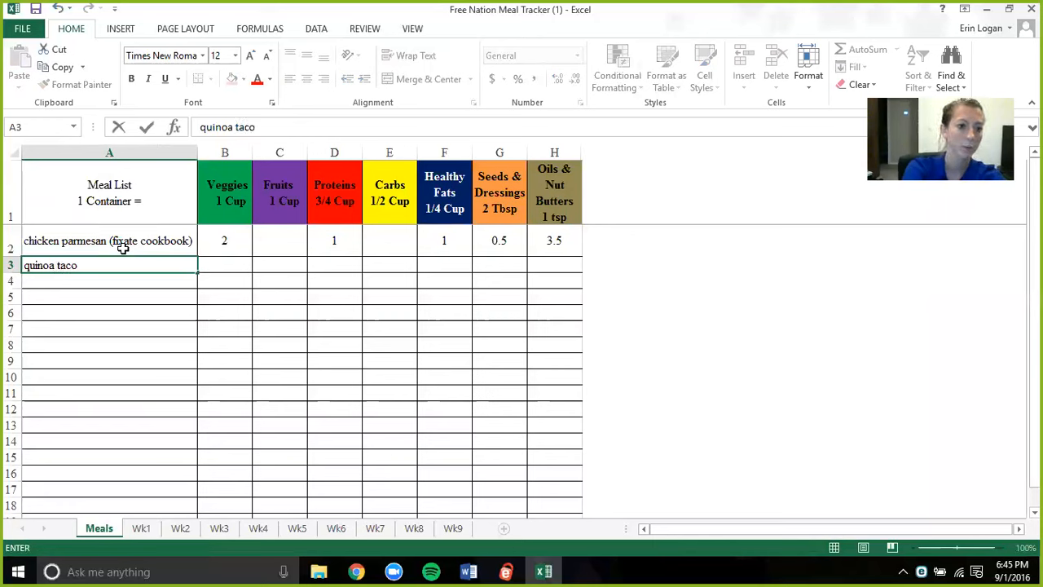
pyautogui.write('bake')
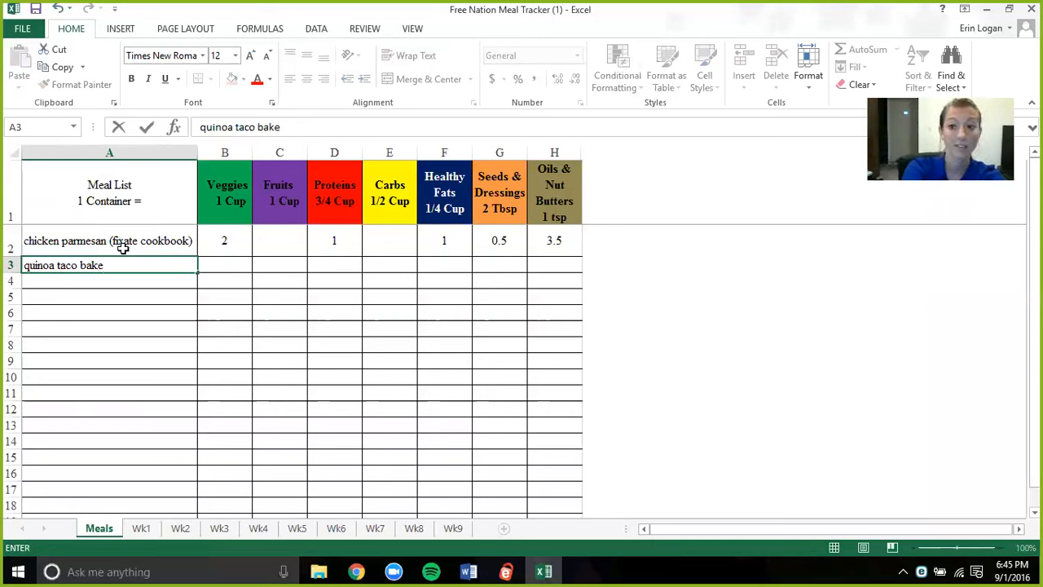
pyautogui.press('Return')
pyautogui.click(132, 266)
pyautogui.rightClick(132, 265)
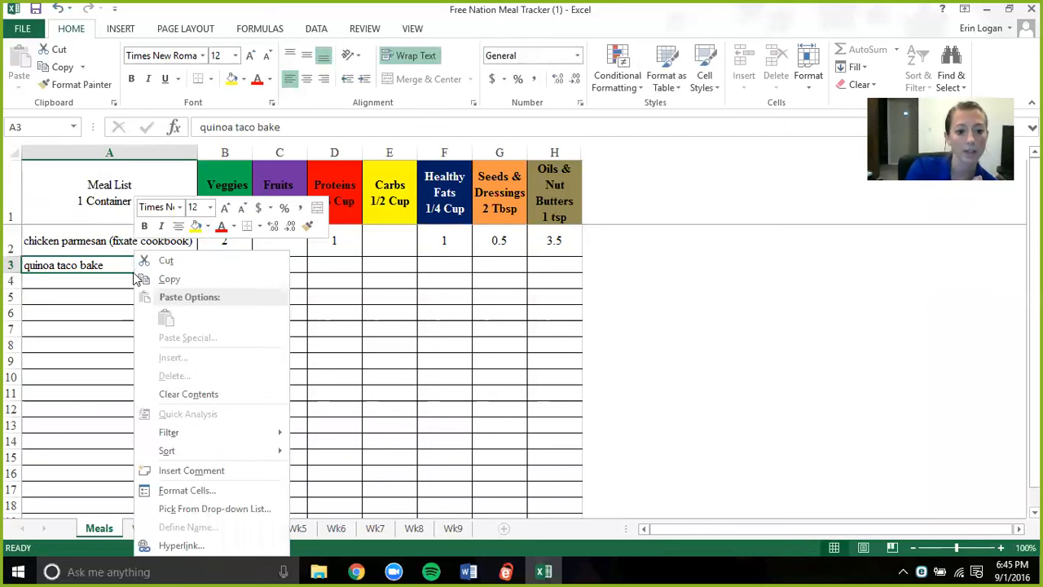
pyautogui.click(192, 544)
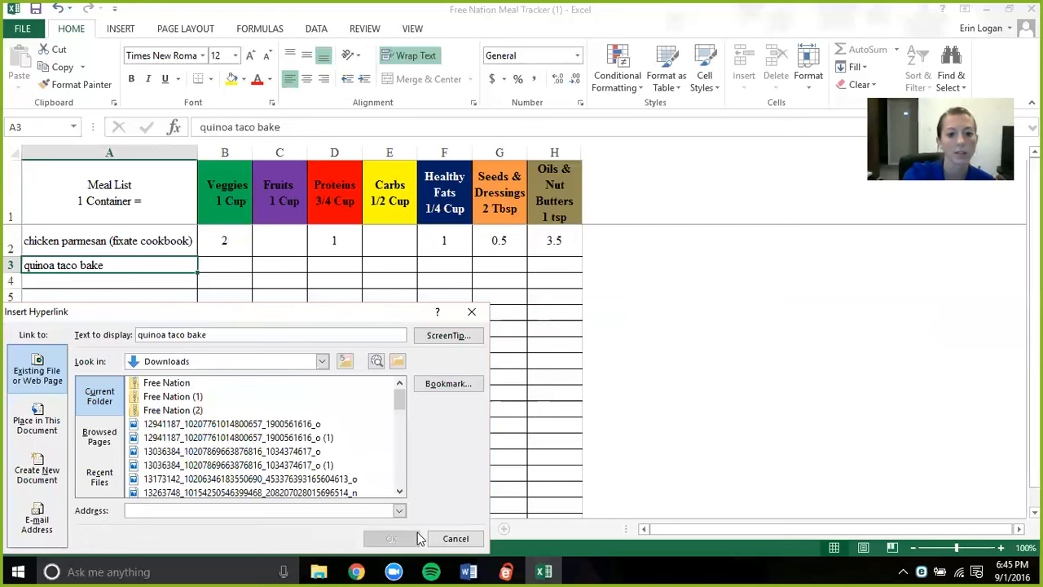
pyautogui.click(455, 538)
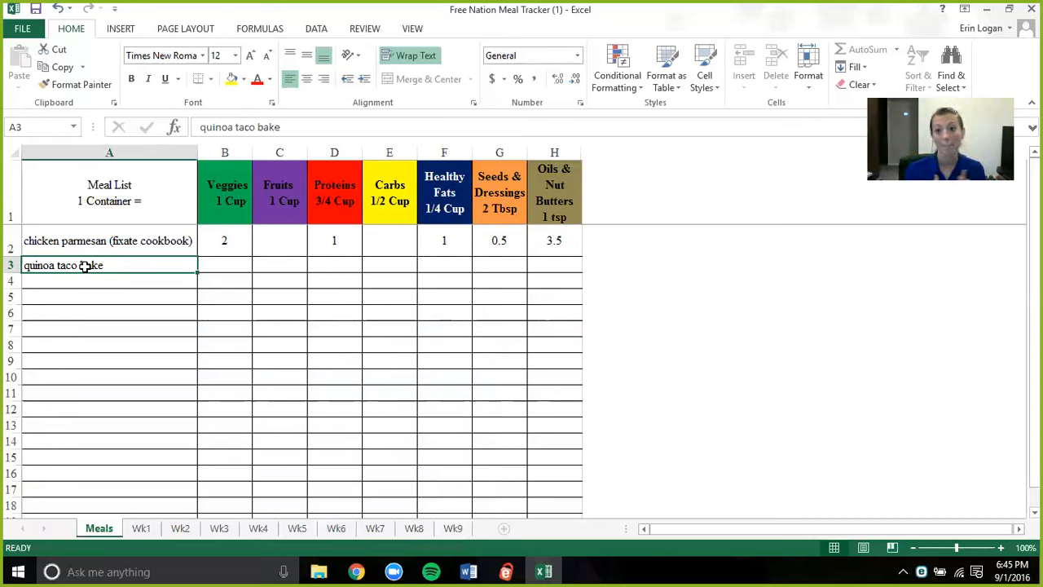
# - Select the veggies cell of the quinoa taco bake row and save the workbook
pyautogui.click(224, 263)
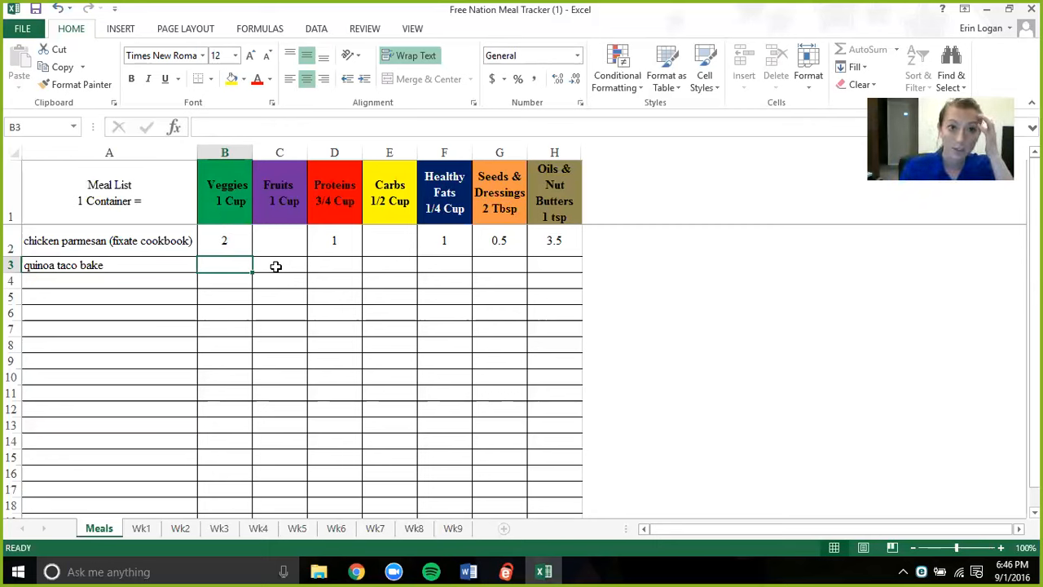
pyautogui.click(35, 11)
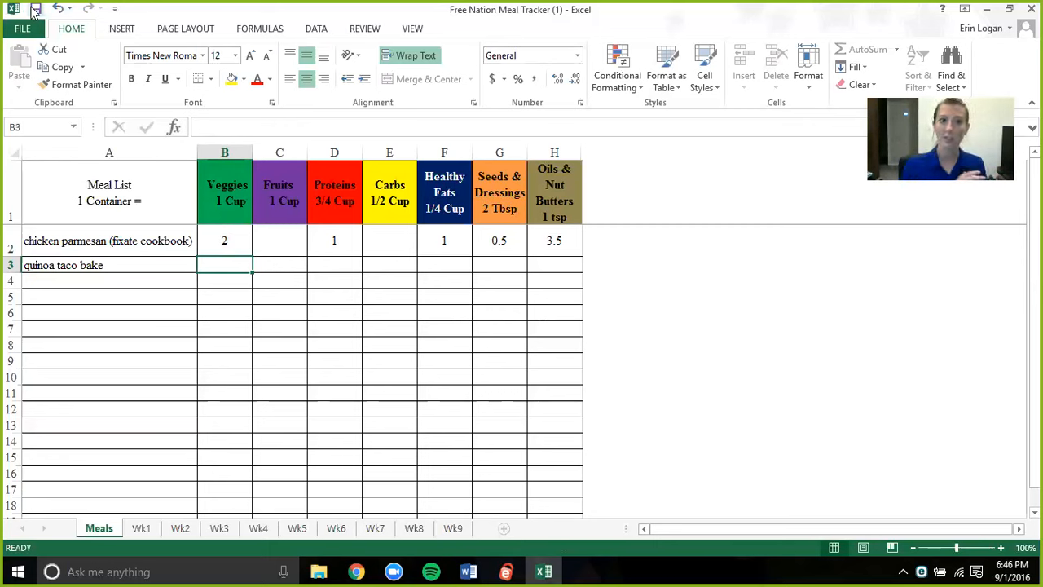